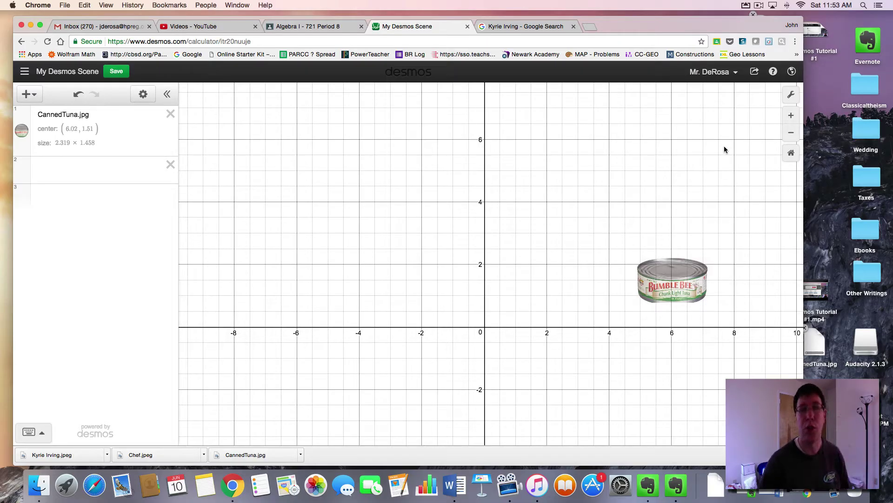
Step: Drag the tuna can image from (6.02, 1.51) to centre near (4.28, 2.57)
left_click_drag(672, 283, 620, 253)
left_click(661, 192)
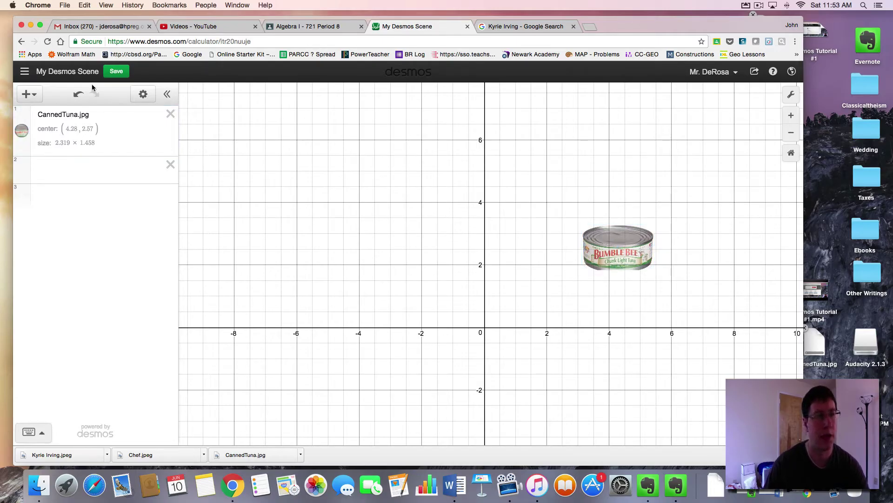
Step: Insert Chef.jpeg, shrink it to about 7.2 × 4.8, and move it to the upper left
left_click(28, 94)
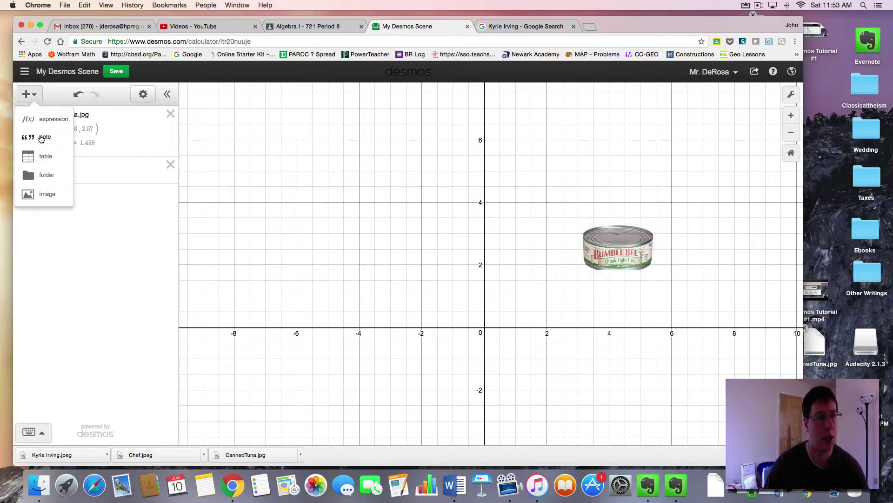
left_click(47, 196)
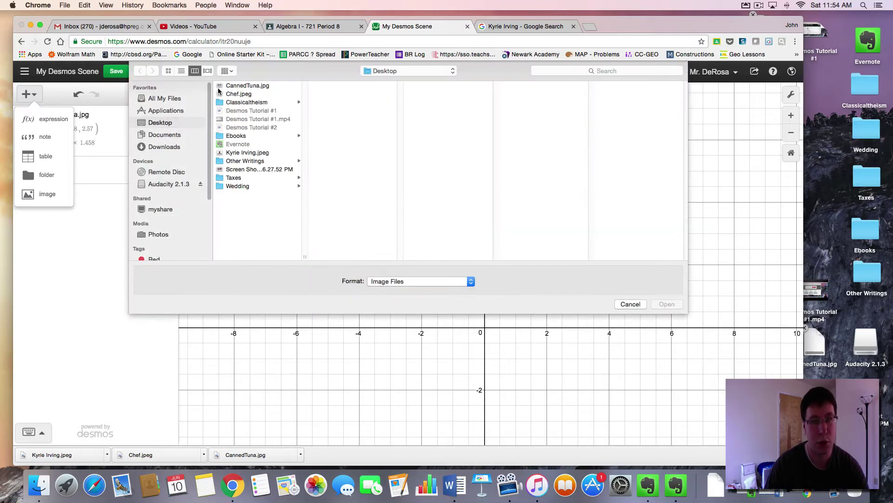
left_click(243, 94)
left_click(666, 304)
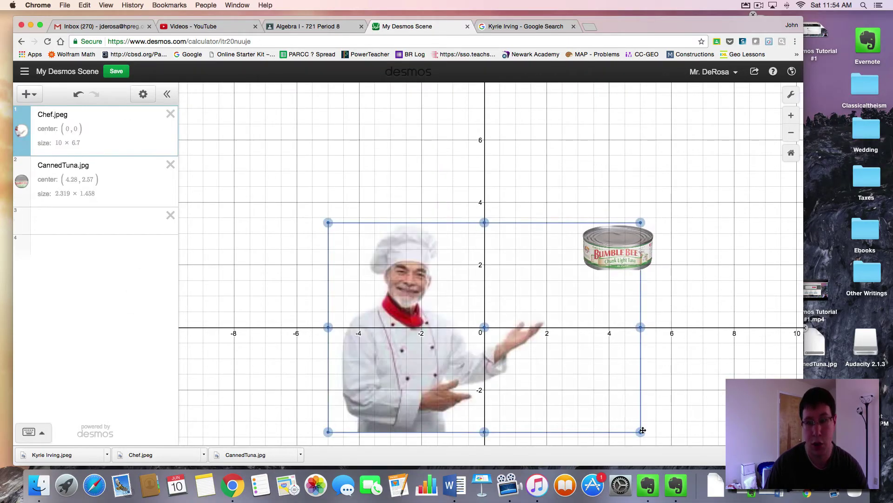
left_click_drag(643, 431, 596, 402)
left_click_drag(486, 329, 310, 252)
left_click(279, 140)
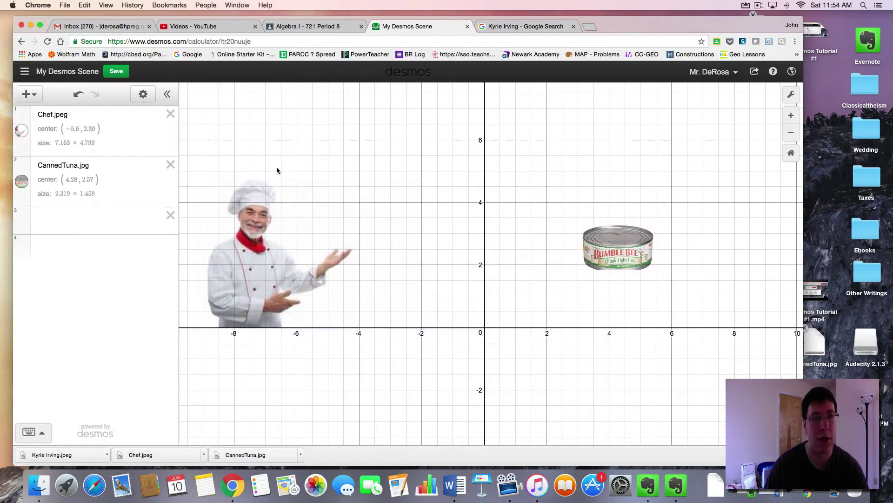
Step: Insert the basketball player photo, shrink it, and place it right of centre above the x-axis
left_click(28, 94)
left_click(46, 192)
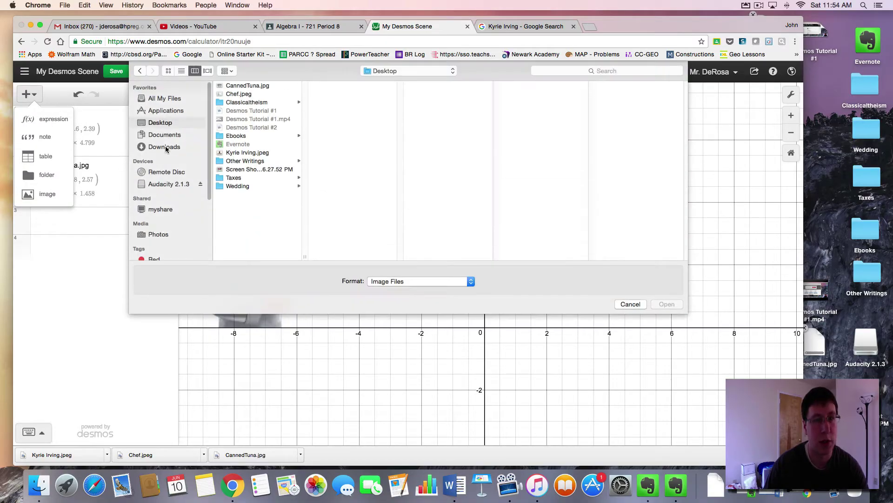
left_click(246, 153)
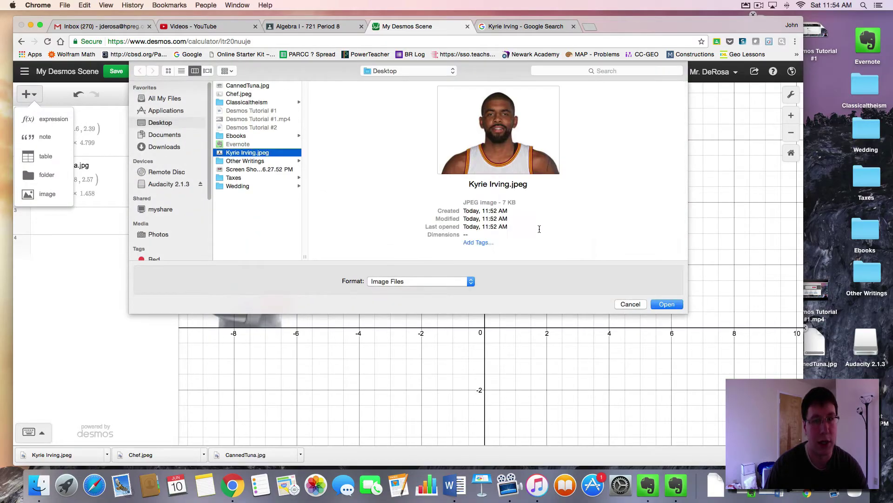
left_click(667, 305)
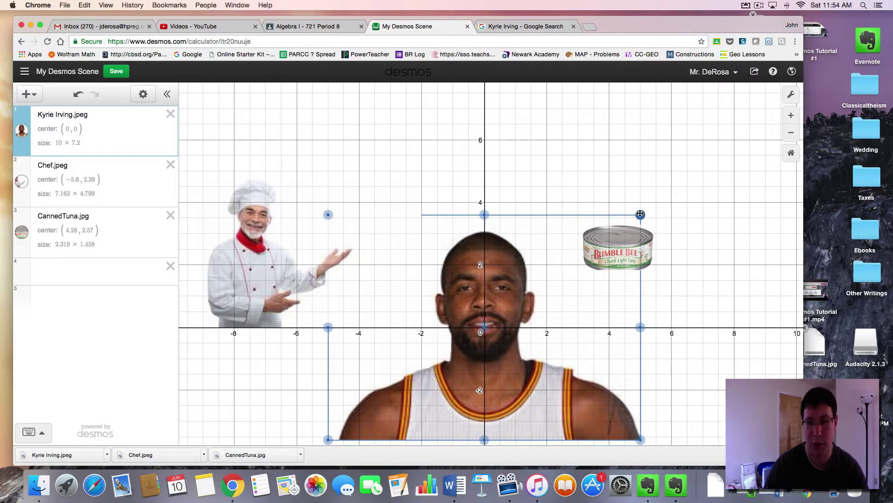
left_click_drag(639, 215, 562, 270)
left_click_drag(485, 328, 725, 270)
Step: Move the tuna can next to the chef and nudge the chef slightly
left_click(607, 249)
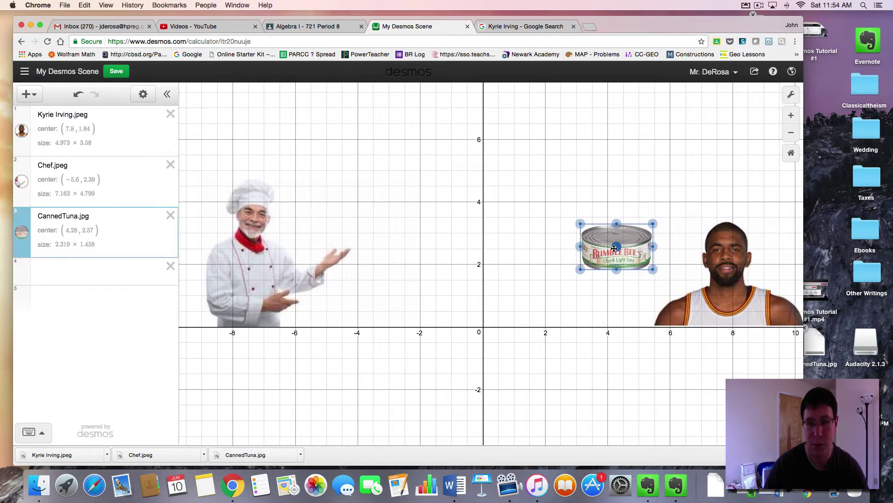
left_click_drag(606, 249, 373, 281)
left_click(258, 275)
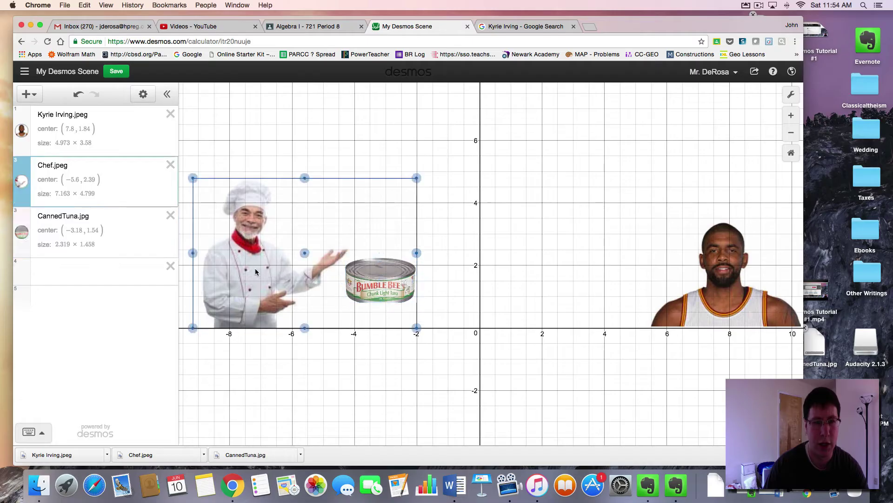
mouse_move(304, 253)
left_mouse_down()
mouse_move(215, 251)
mouse_move(316, 252)
left_mouse_up()
left_click(302, 366)
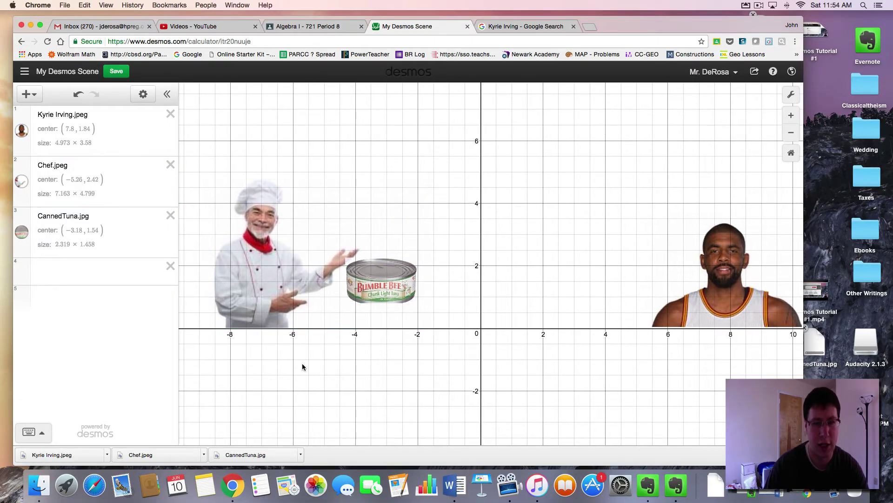
left_click(385, 283)
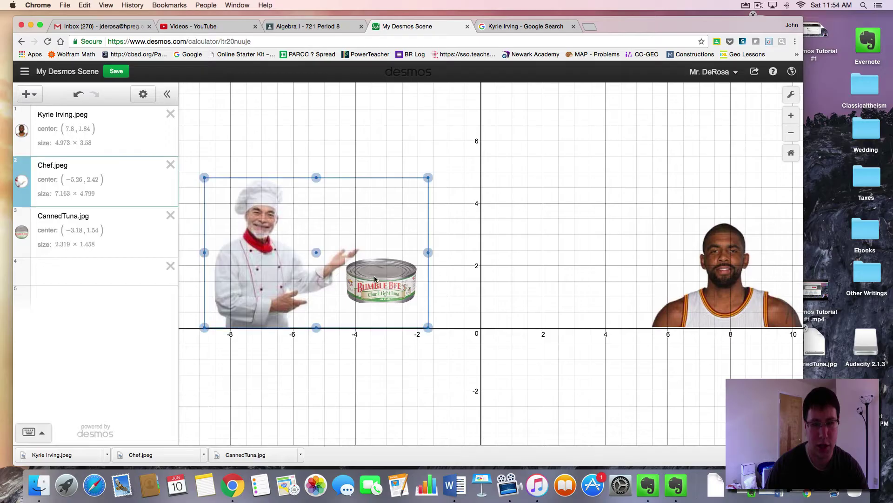
left_click(494, 271)
left_click(390, 285)
left_click(527, 278)
left_click(385, 294)
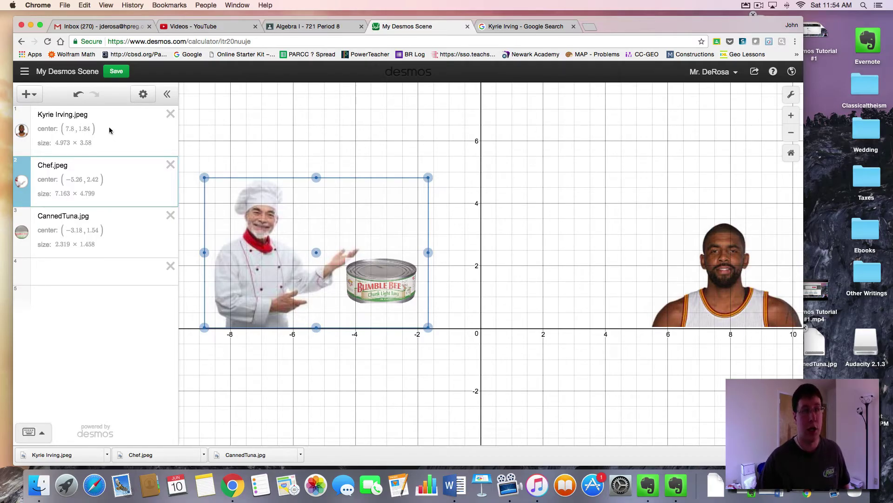
Step: Toggle the player, tuna can and chef images' visibility to check their layering
left_click(22, 130)
left_click(23, 132)
left_click(22, 231)
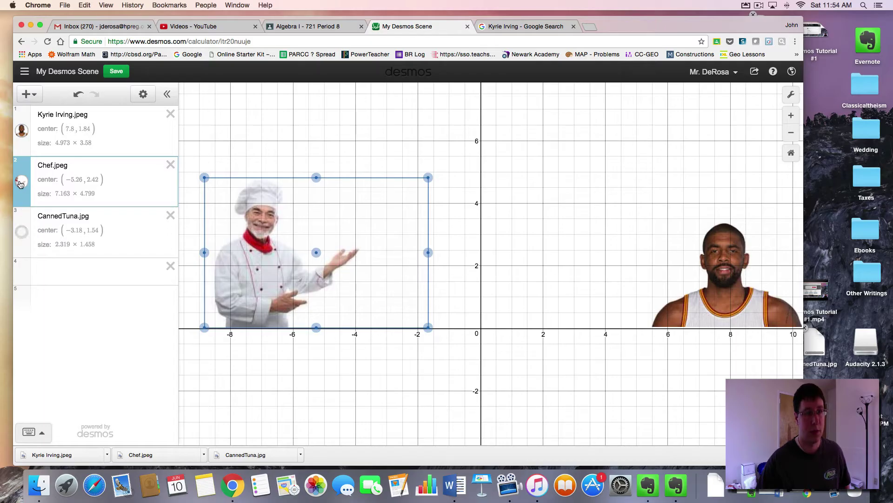
left_click(21, 181)
left_click(22, 181)
left_click(22, 233)
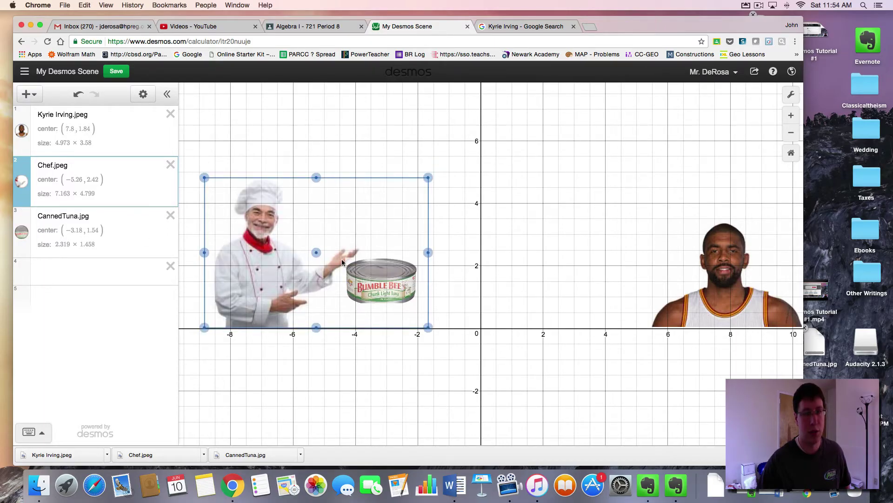
Step: Raise the chef to the upper left, centred around (−5.82, 4.98)
left_click_drag(316, 252, 300, 172)
left_click(308, 303)
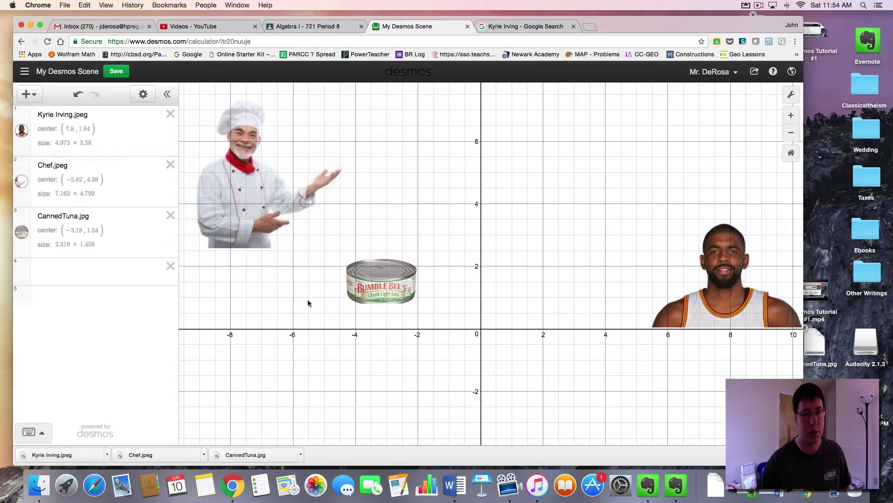
left_click(116, 133)
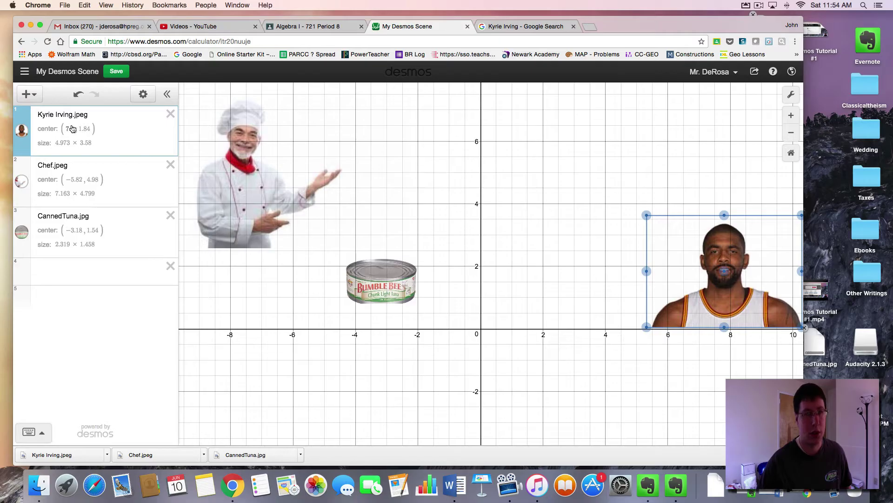
left_click(58, 215)
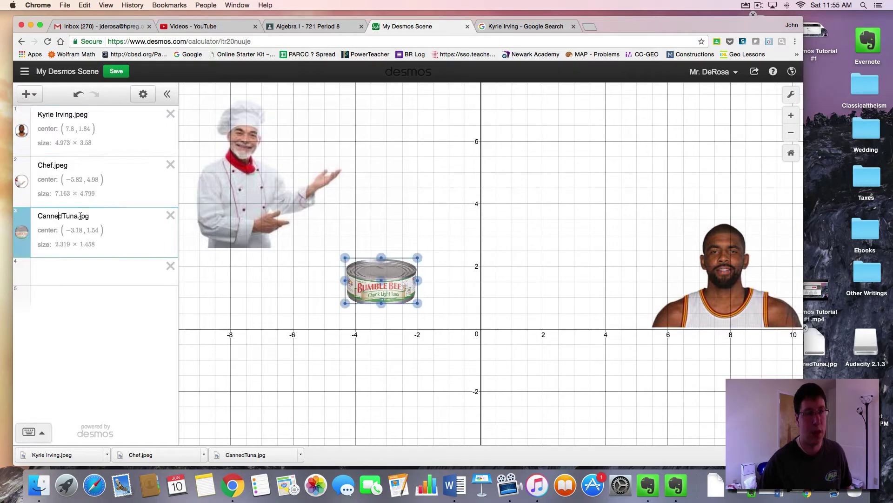
Step: Move the chef back down near the x-axis, to about (−5.79, 2.42)
mouse_move(382, 279)
left_mouse_down()
mouse_move(391, 282)
mouse_move(380, 284)
left_mouse_up()
left_click(248, 192)
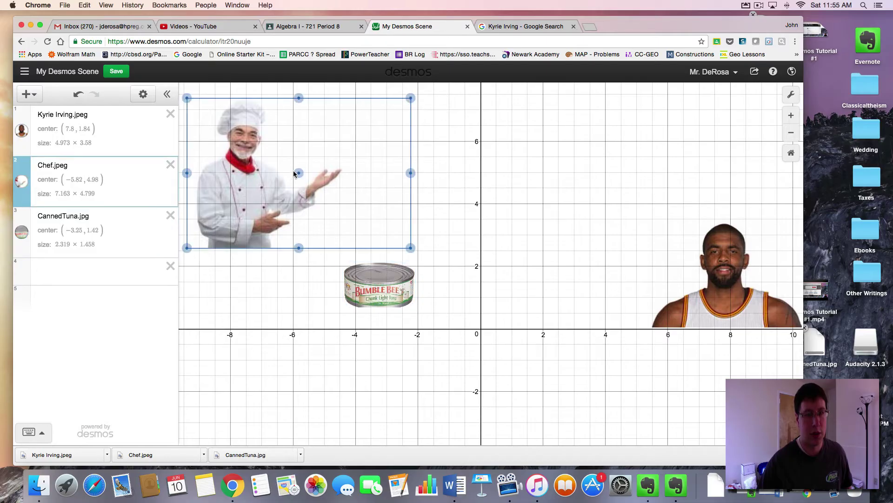
left_click_drag(291, 176, 287, 292)
Step: Shrink the tuna can to about 1.31 × 0.825
left_click_drag(404, 319, 404, 319)
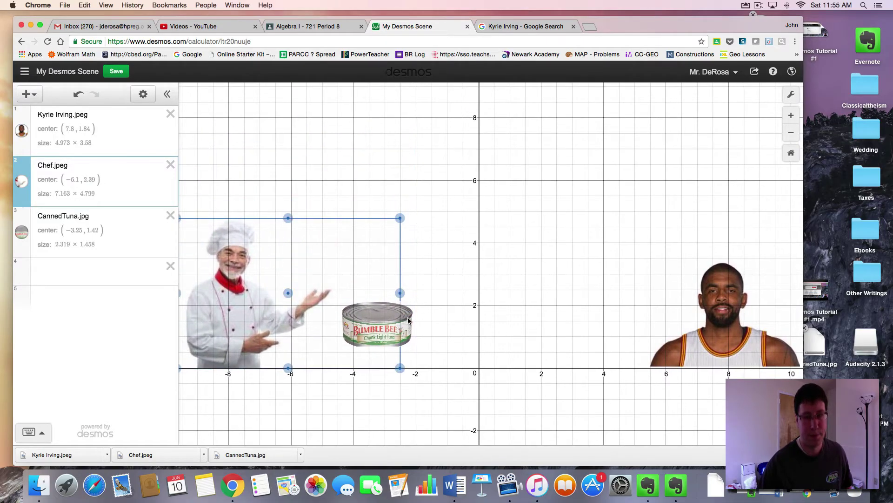
left_click(409, 325)
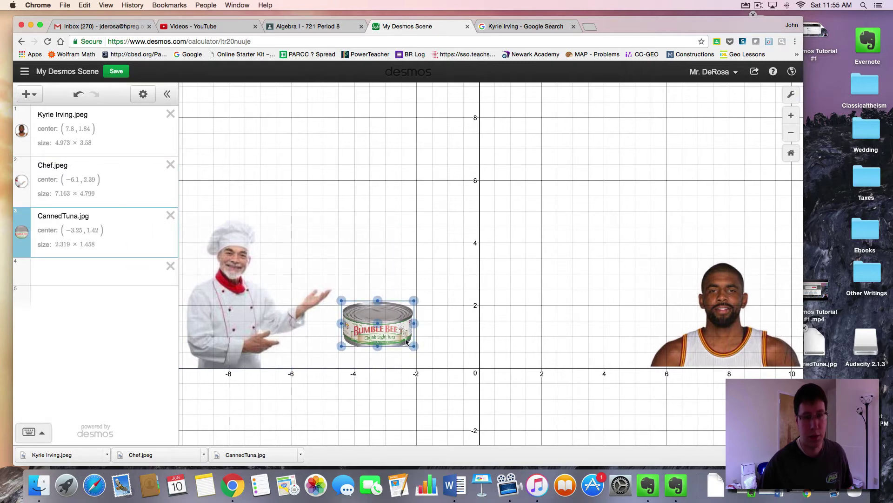
left_click_drag(409, 344, 305, 292)
Step: Place the tuna can in the chef's outstretched hand at about (−4.49, 2.9)
left_click(238, 294)
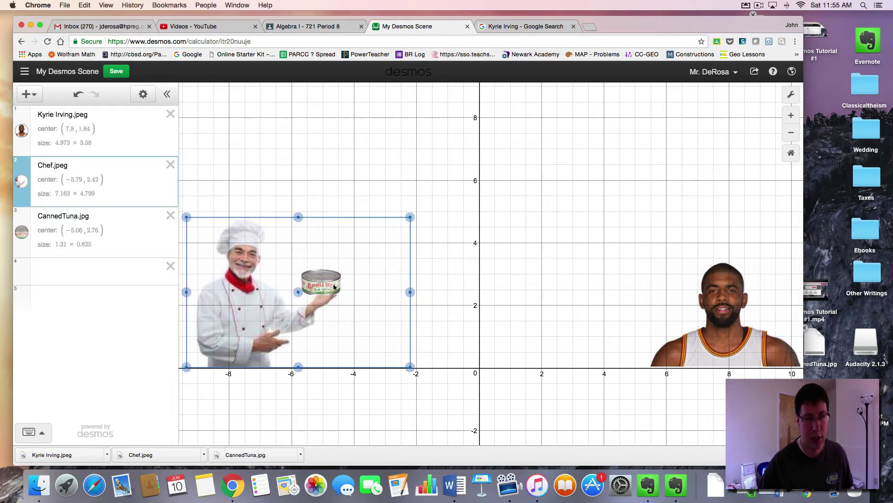
left_click(484, 269)
left_click(335, 285)
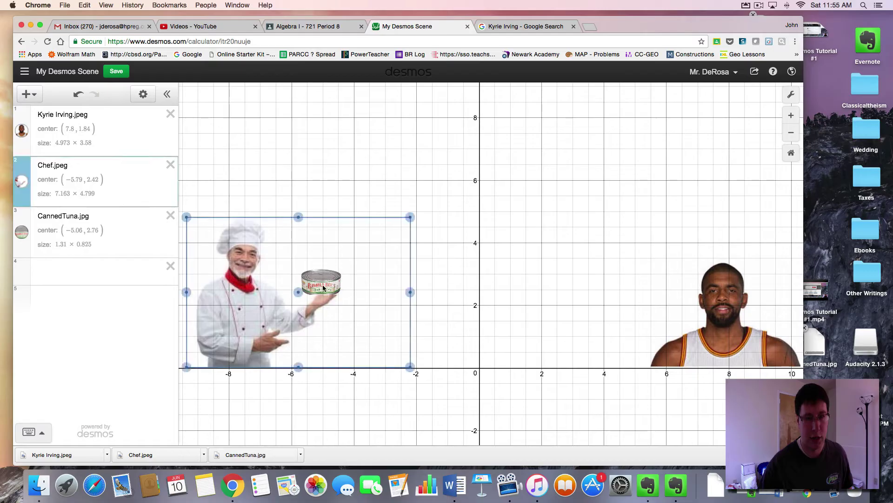
left_click(88, 217)
left_click_drag(321, 282, 730, 270)
left_click(740, 315)
left_click(631, 325)
left_click(666, 305)
left_click(623, 300)
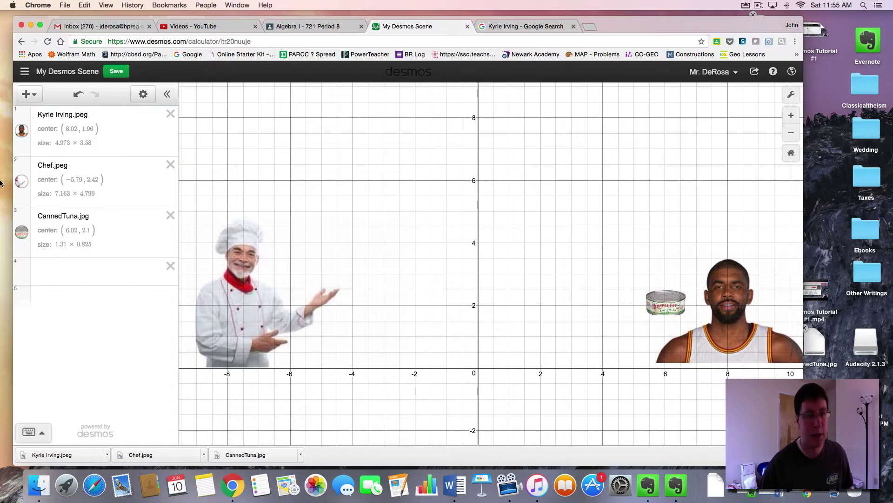
left_click(666, 303)
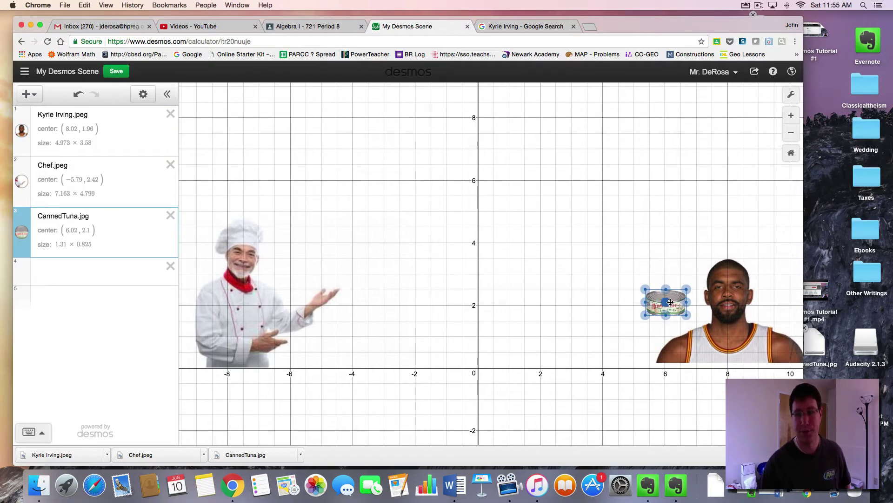
left_click_drag(666, 301, 349, 282)
left_click(332, 298)
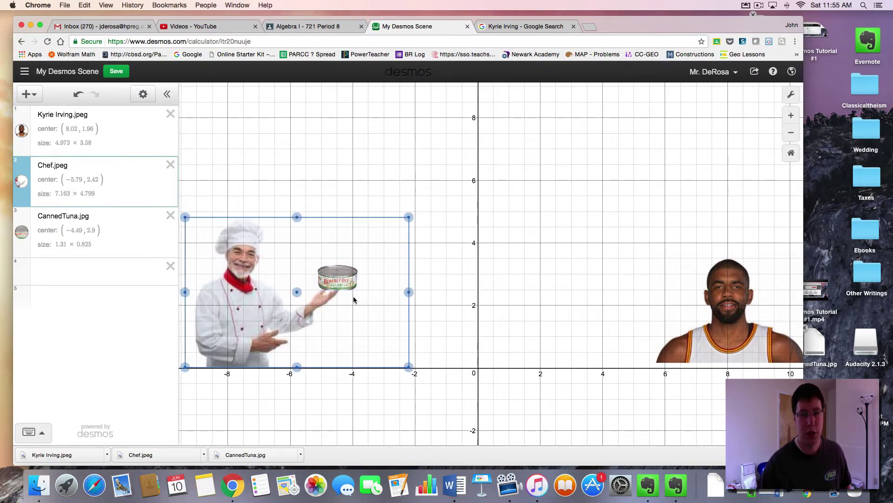
Step: Add the expression f(x) = 2, drawing a horizontal line at y = 2
left_click(89, 282)
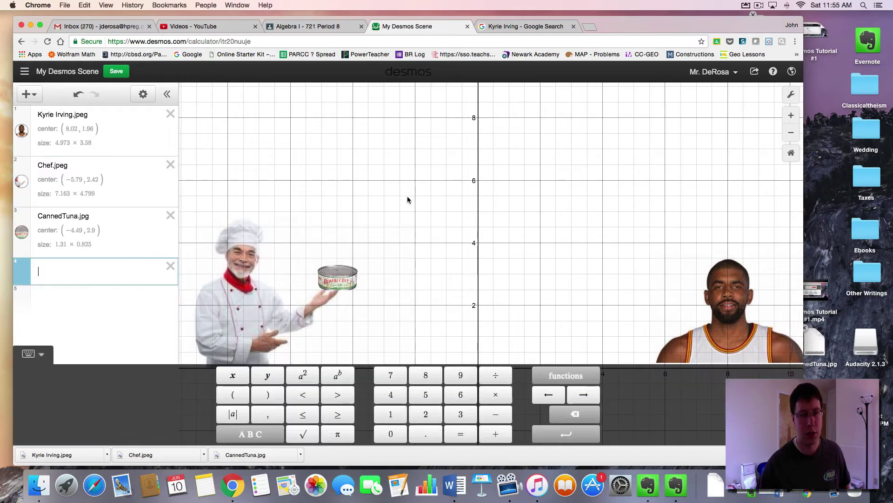
type("f(x")
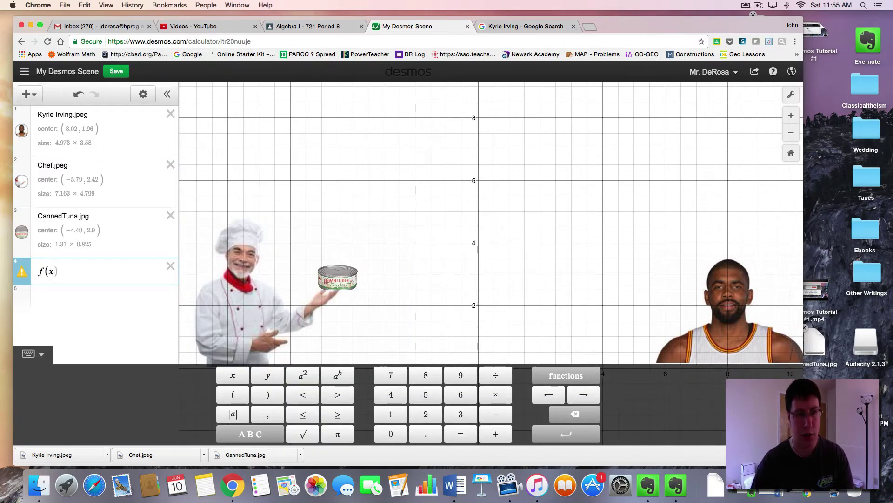
type(")=4")
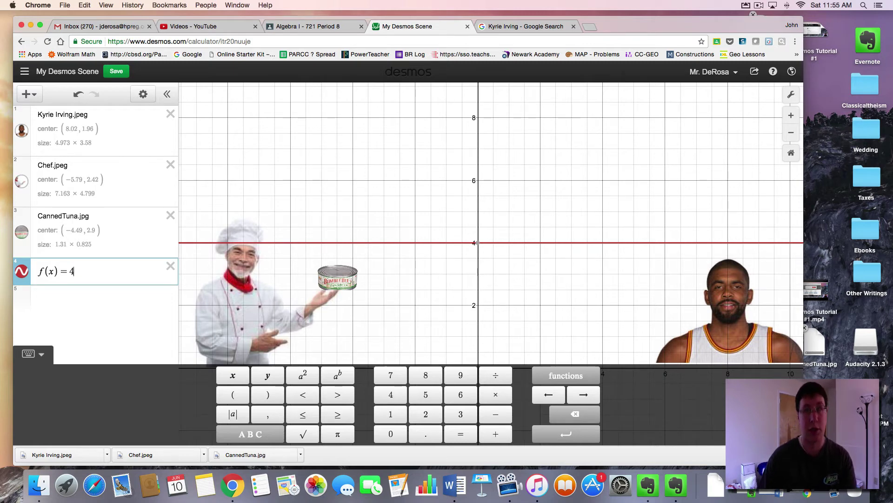
key("BackSpace")
type("3")
key("BackSpace")
type("2")
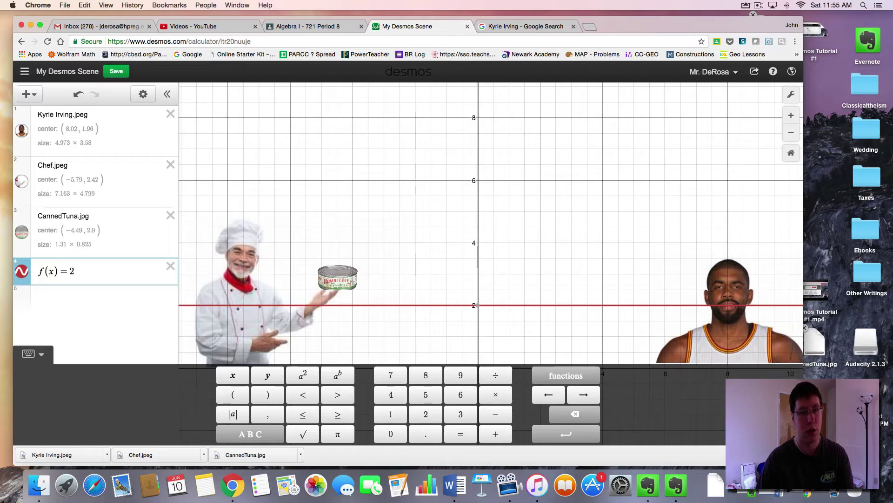
left_click(387, 229)
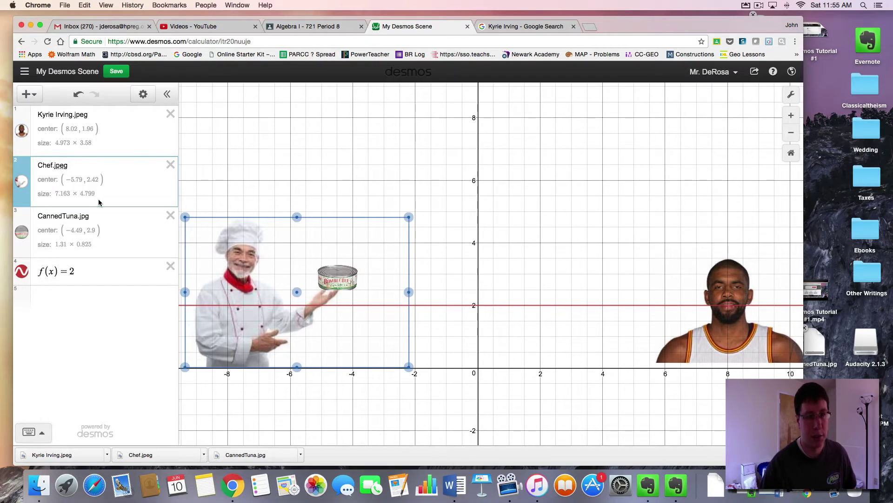
Step: Set Chef.jpeg's centre to (c, f(c)), adding a slider c = 1
left_click(76, 182)
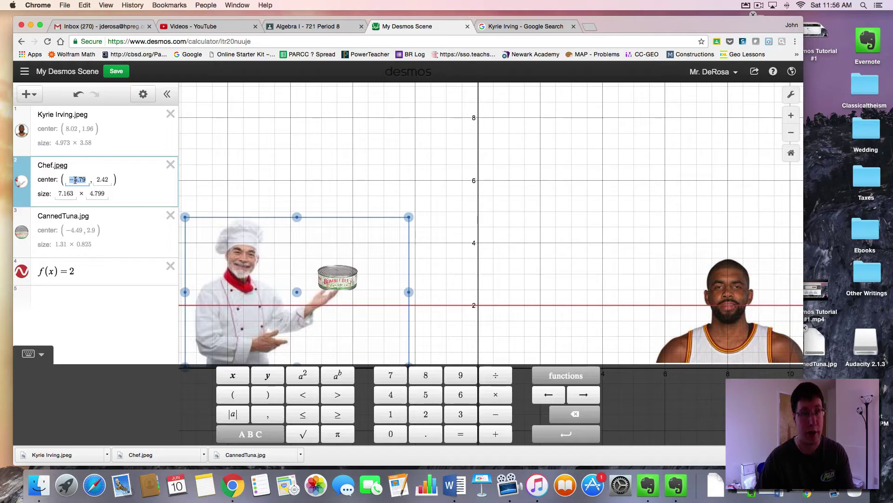
type("c")
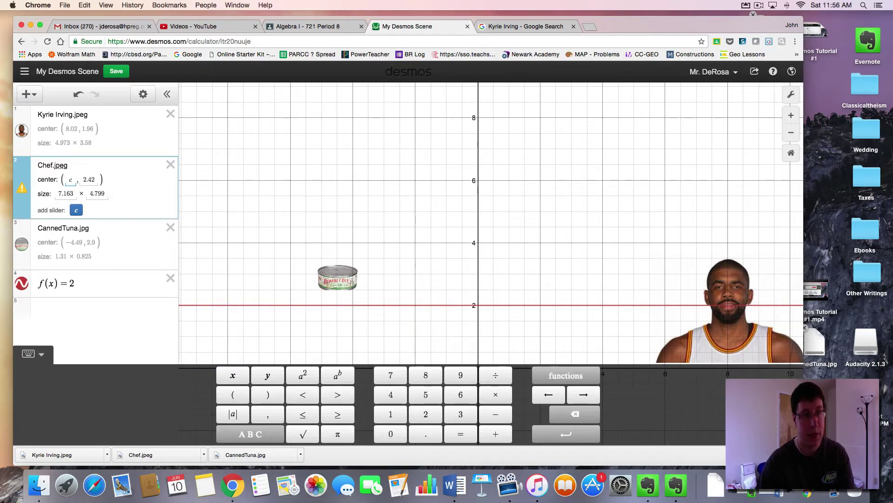
left_click(77, 211)
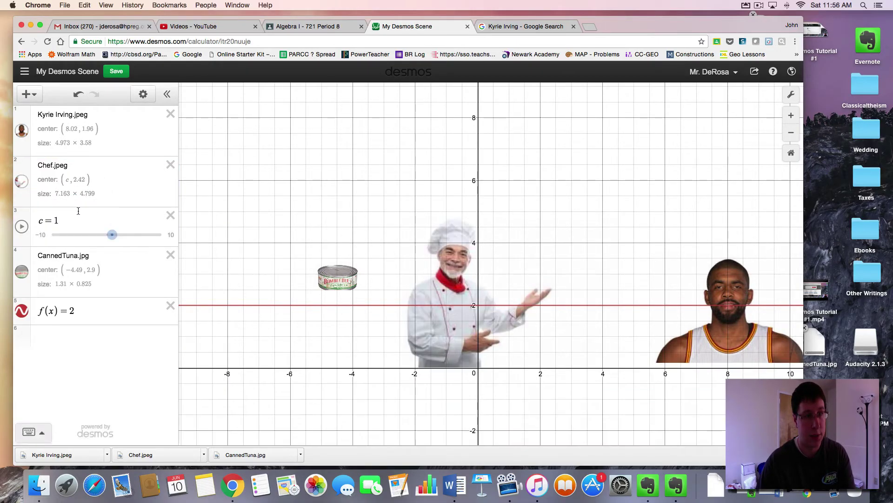
left_click(68, 181)
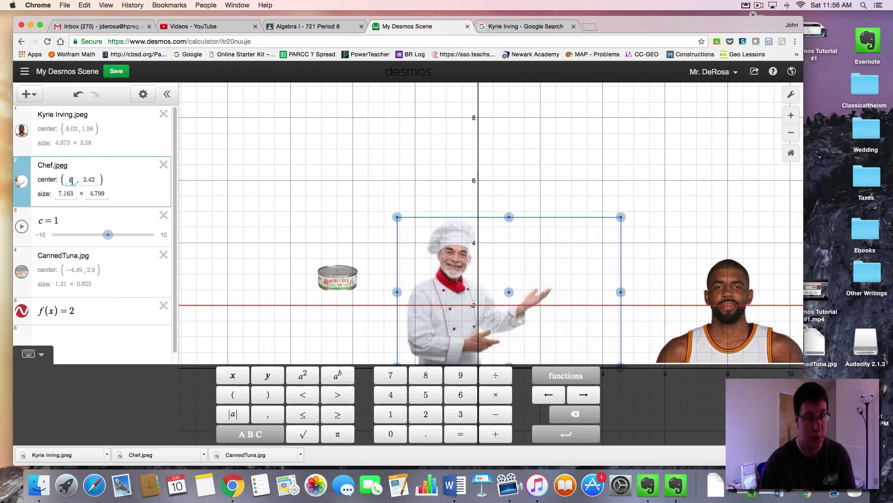
double_click(89, 180)
type("f(c")
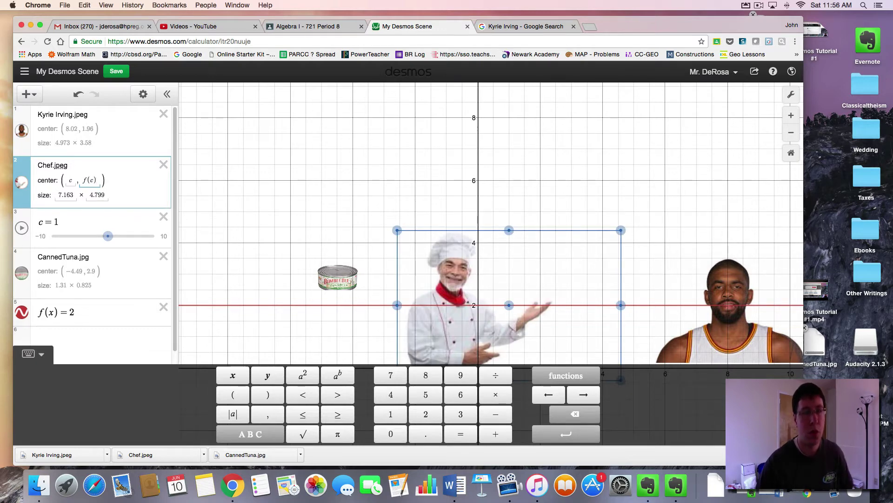
left_click(142, 192)
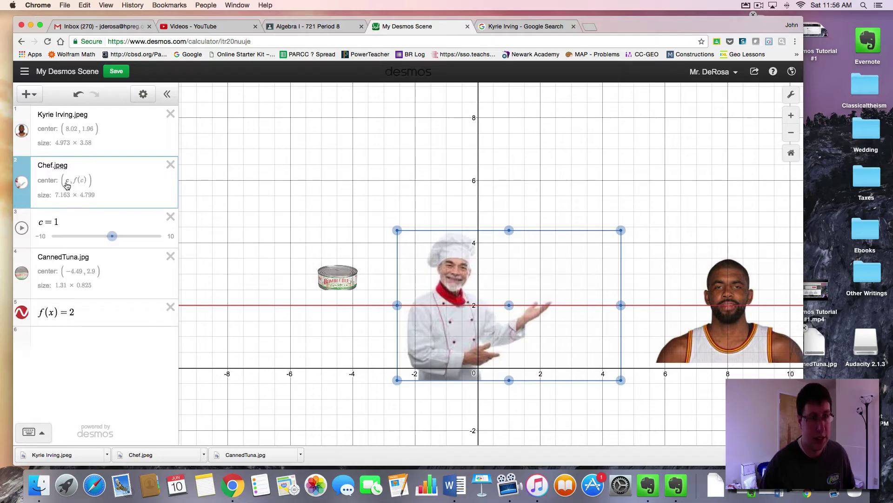
Step: Drag and play the c slider to watch the chef slide, leaving c at −10
left_click(111, 238)
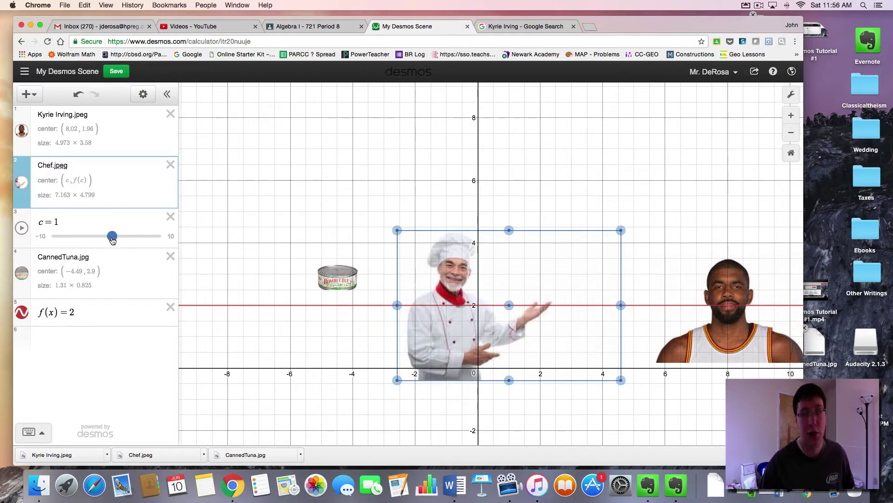
left_click_drag(112, 239, 52, 228)
left_click(22, 228)
left_click(22, 228)
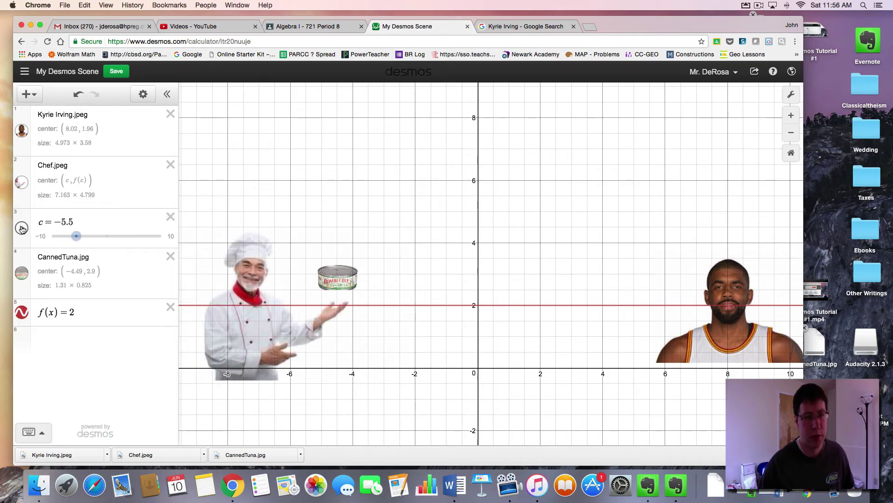
mouse_move(76, 236)
left_mouse_down()
mouse_move(47, 239)
mouse_move(79, 237)
left_mouse_up()
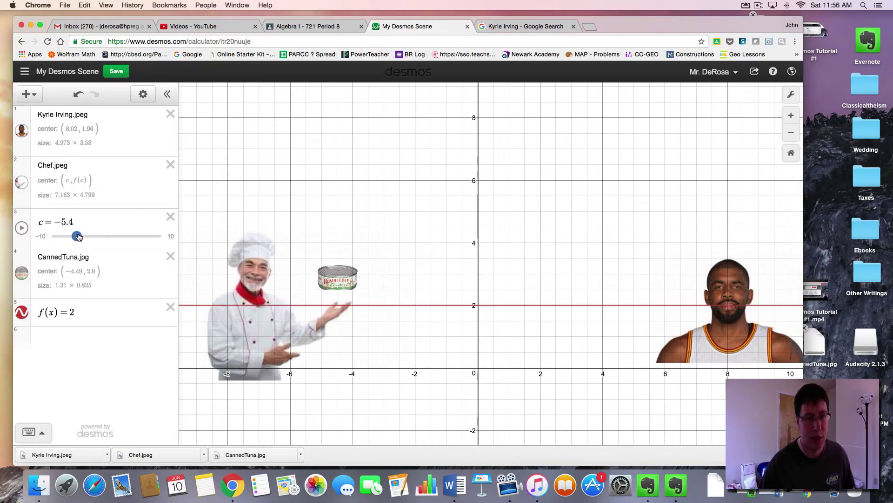
left_click(22, 228)
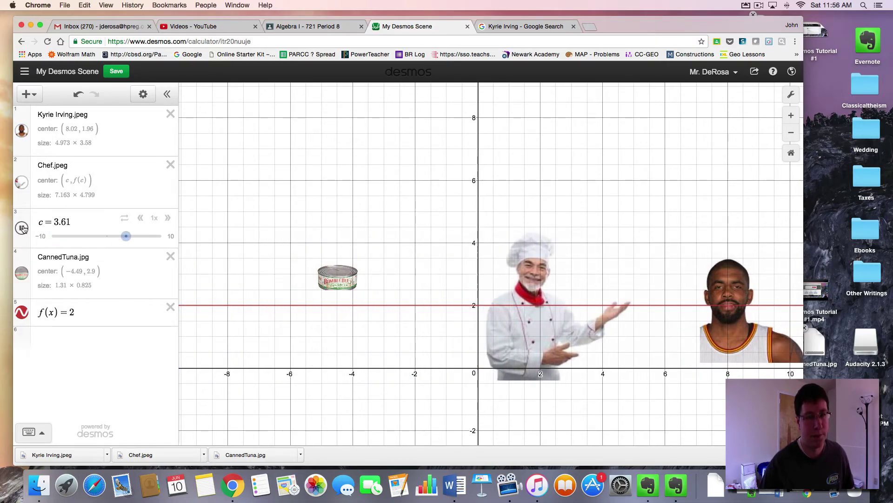
left_click(22, 228)
left_click_drag(143, 236, 49, 237)
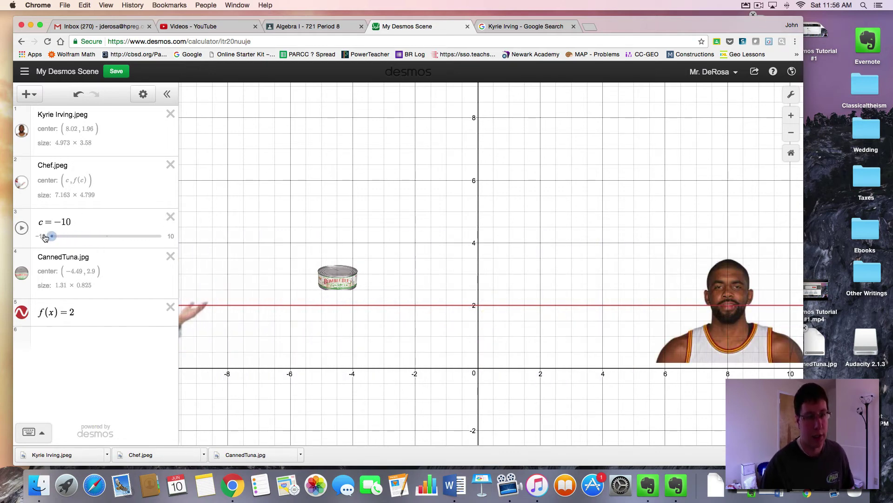
Step: Set the c slider's bounds to −10 and −5, then play the animation
left_click(40, 237)
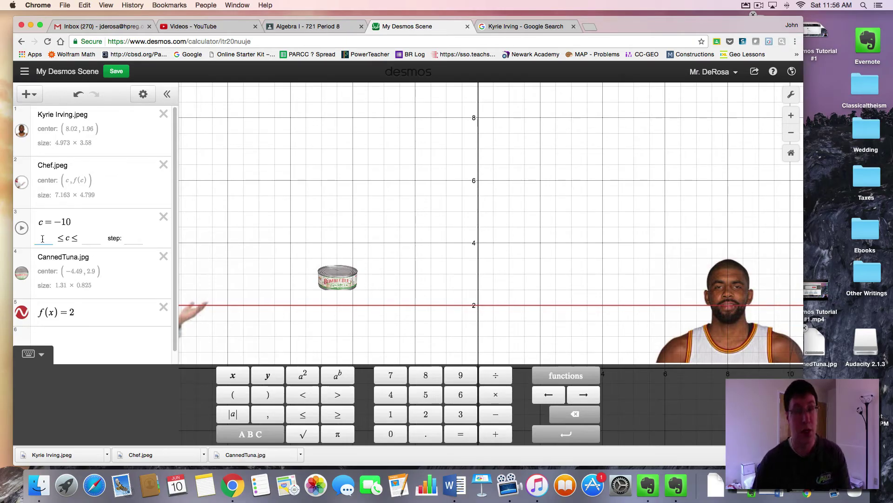
type("-10")
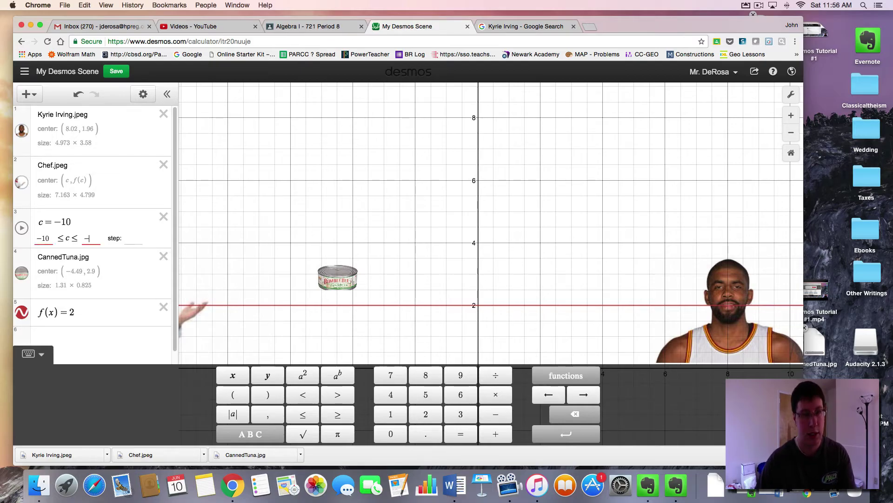
type("-5")
left_click(22, 228)
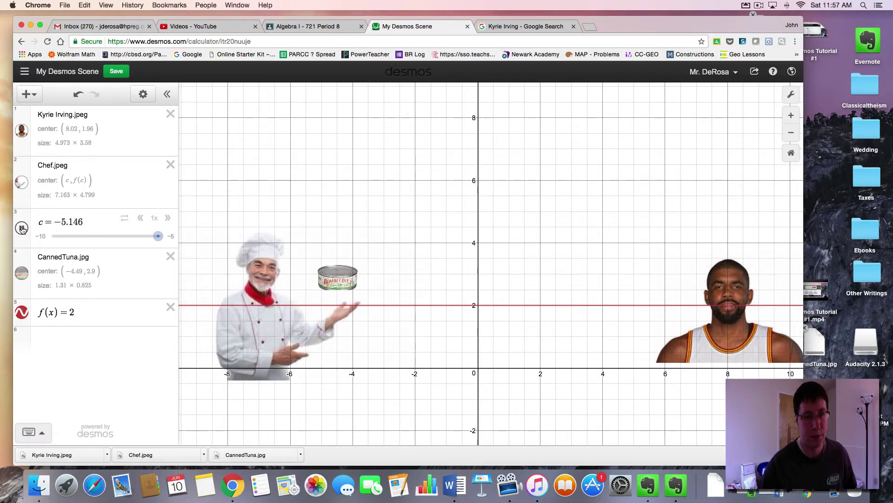
Step: Replay the chef's slide-in at 1.5x speed, then stop it with c at −5
left_click(22, 228)
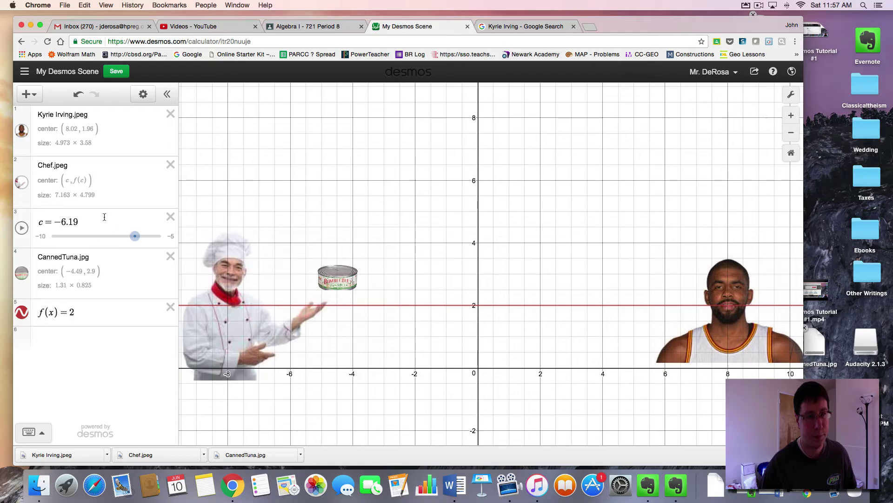
left_click(22, 228)
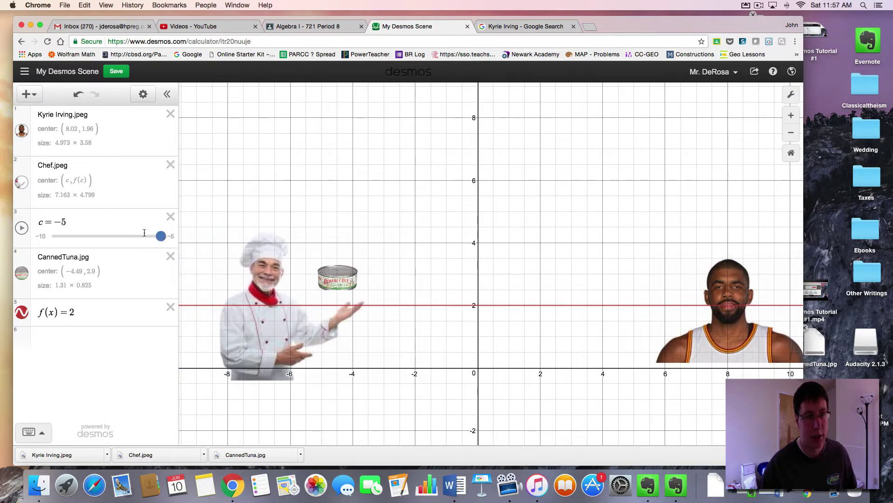
left_click(129, 219)
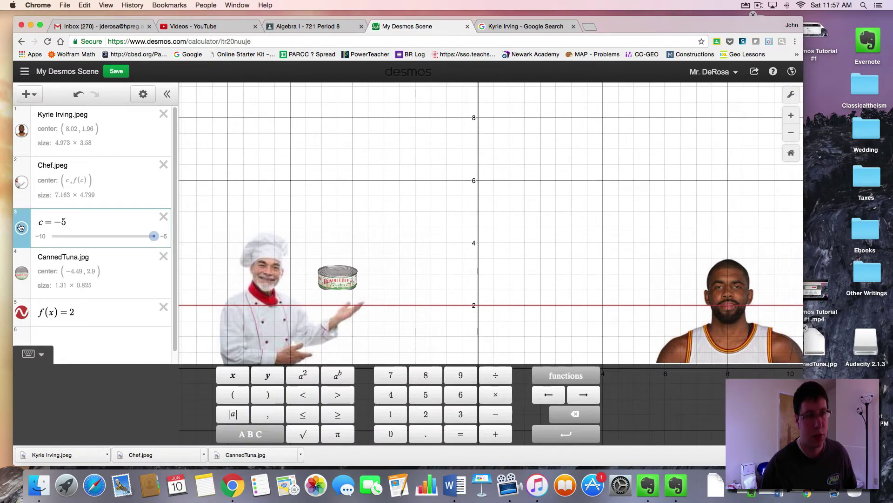
left_click(20, 228)
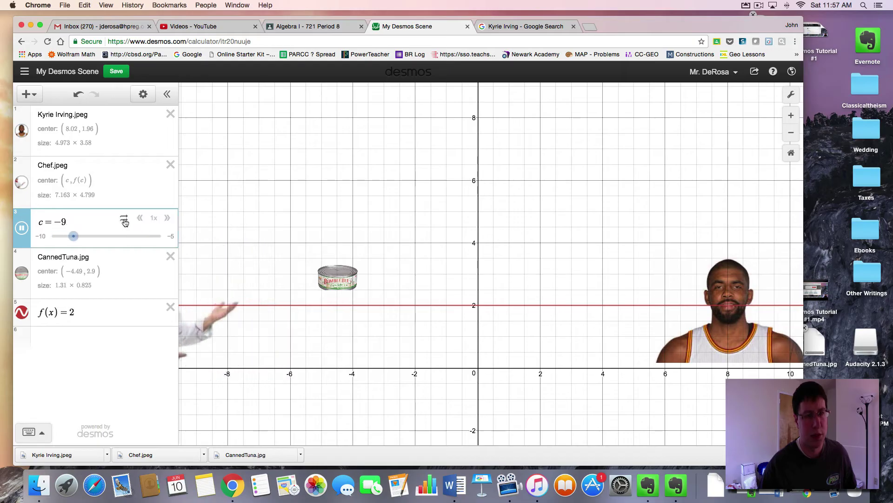
left_click(165, 218)
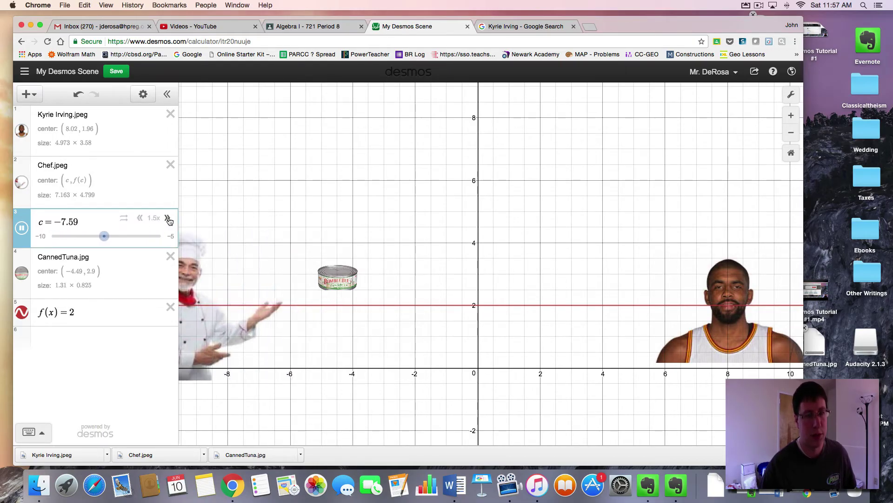
left_click(56, 236)
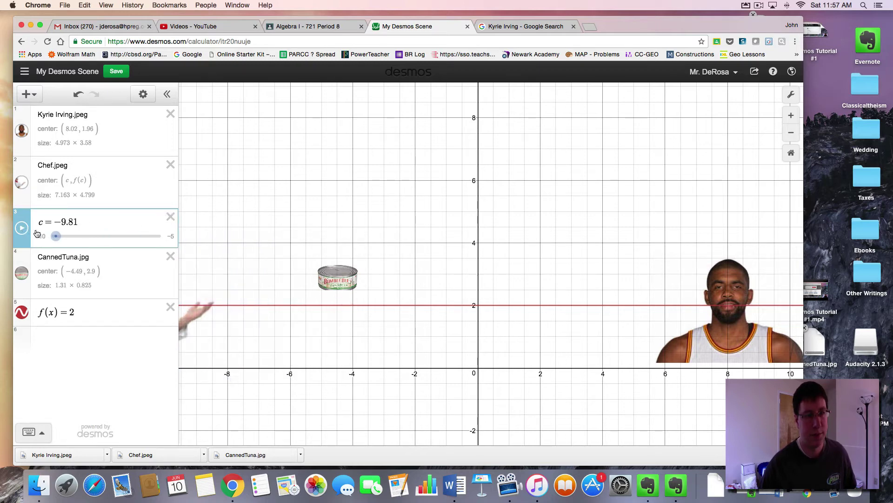
left_click_drag(55, 235, 169, 235)
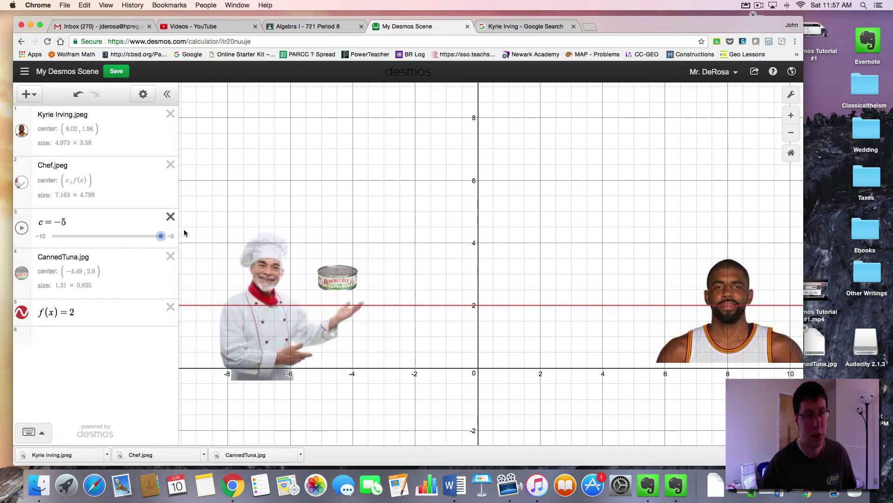
left_click(291, 278)
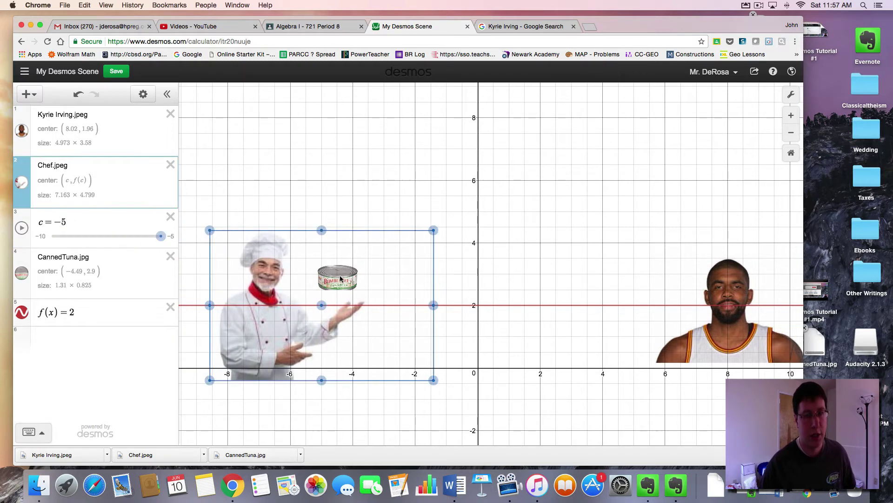
Step: Drop the tuna can onto the chef's hand, then enter g(x) = −x^2 + 10 below f(x) = 2
left_click(58, 254)
left_click_drag(342, 279, 360, 298)
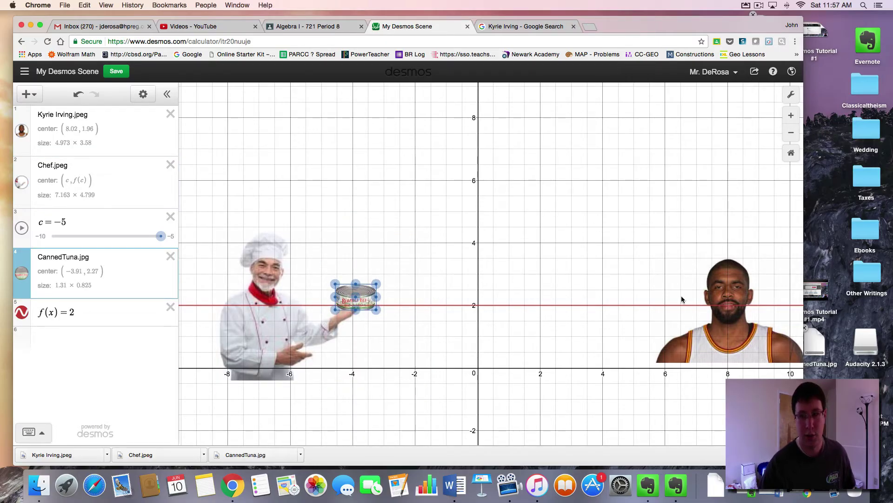
left_click(89, 311)
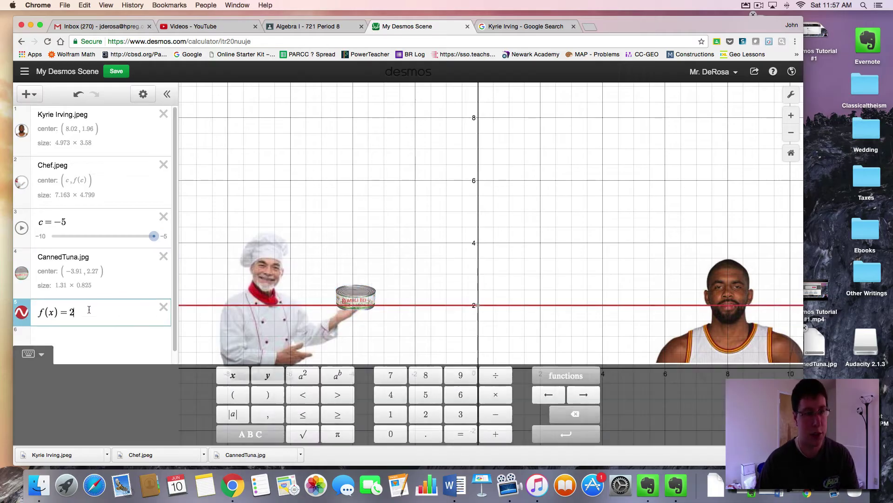
key("Return")
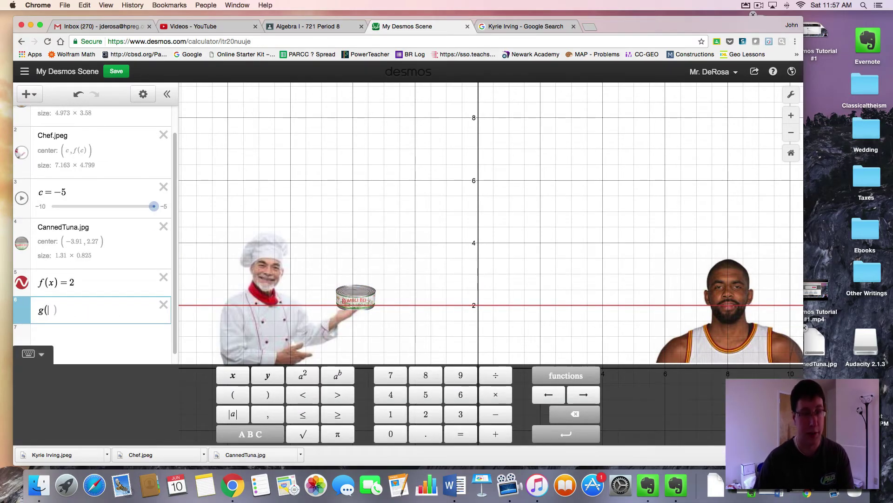
type("g(x)=")
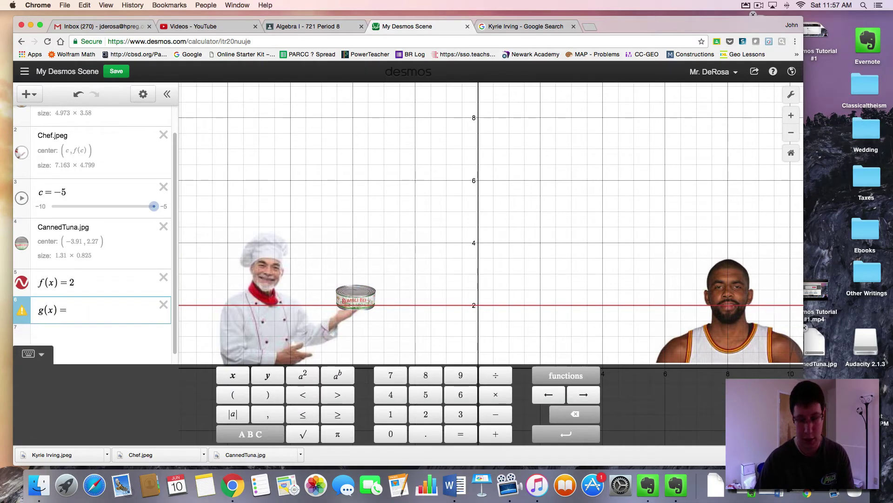
type("-x^2")
key("Right")
type("+1-")
key("BackSpace")
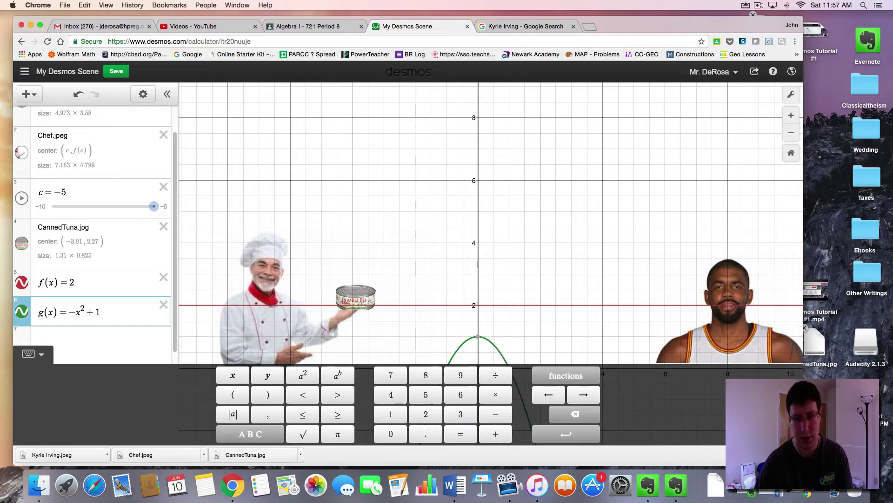
Step: Try leading coefficients .8 and then .6 on the g(x) parabola
type("0")
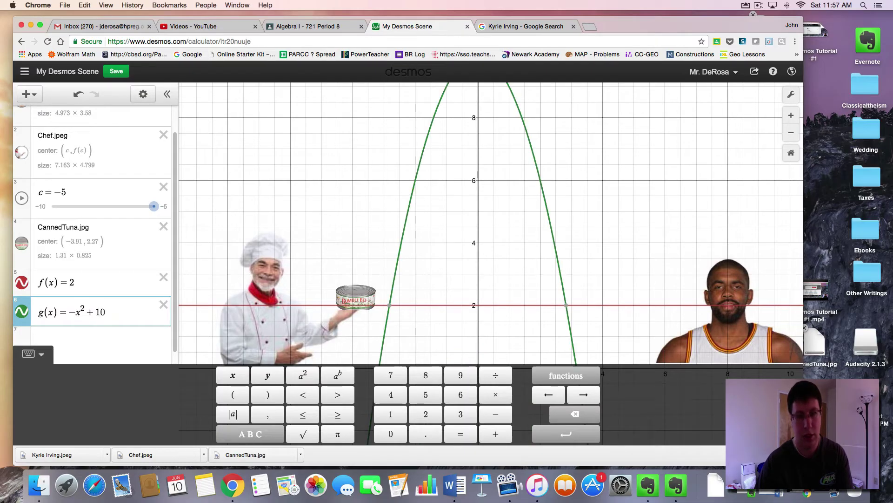
left_click(289, 240)
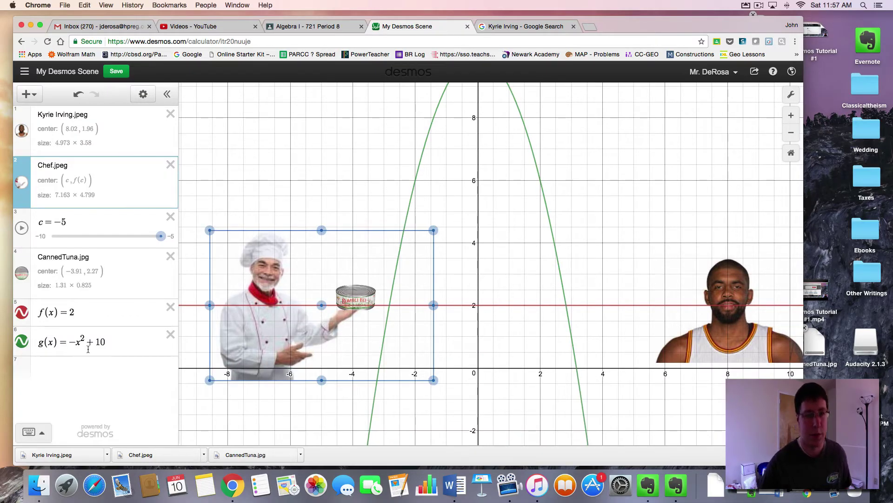
left_click(128, 335)
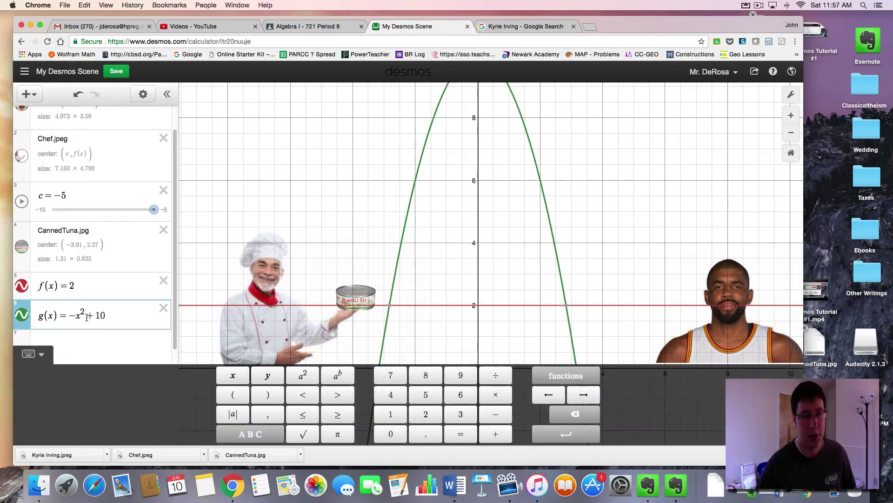
left_click(78, 308)
type(".8")
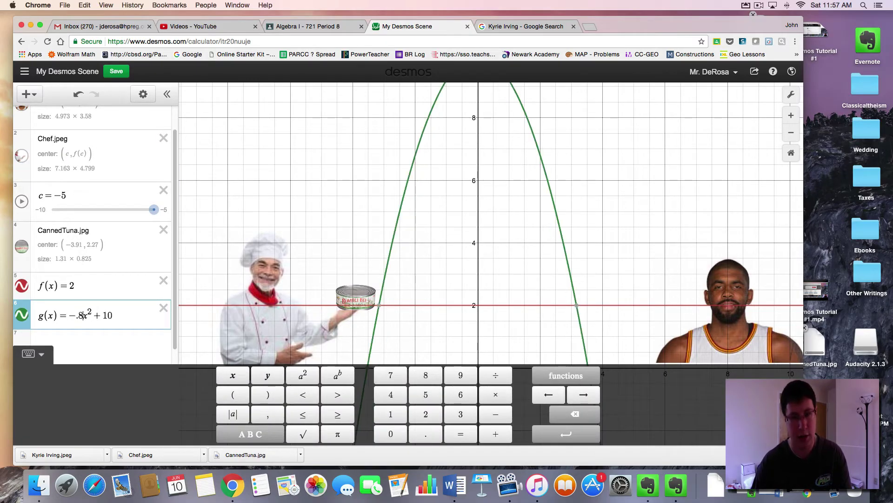
key("BackSpace")
key("BackSpace")
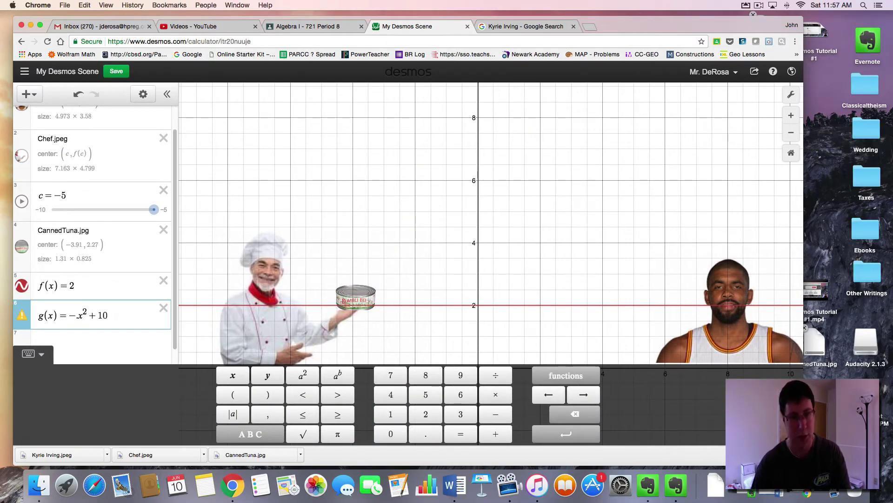
type(".6")
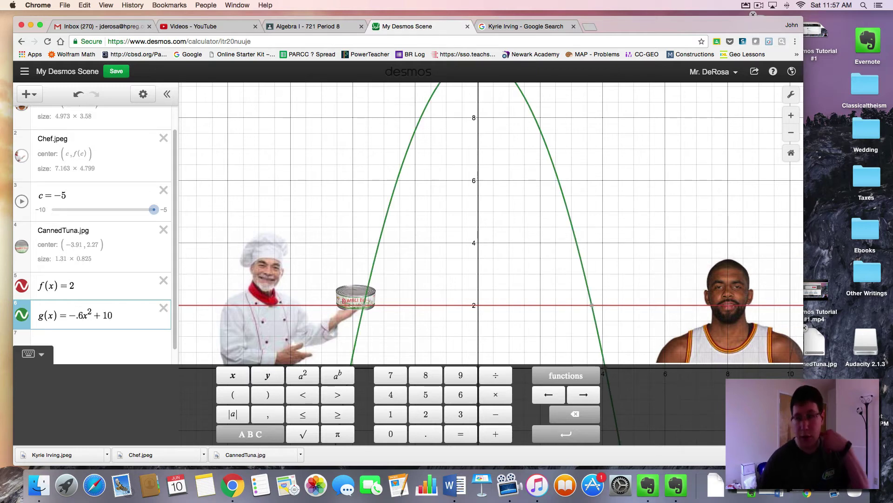
Step: Settle g(x) at -.4x² + 8, changing the constant from 10 to 8
key("BackSpace")
type("5")
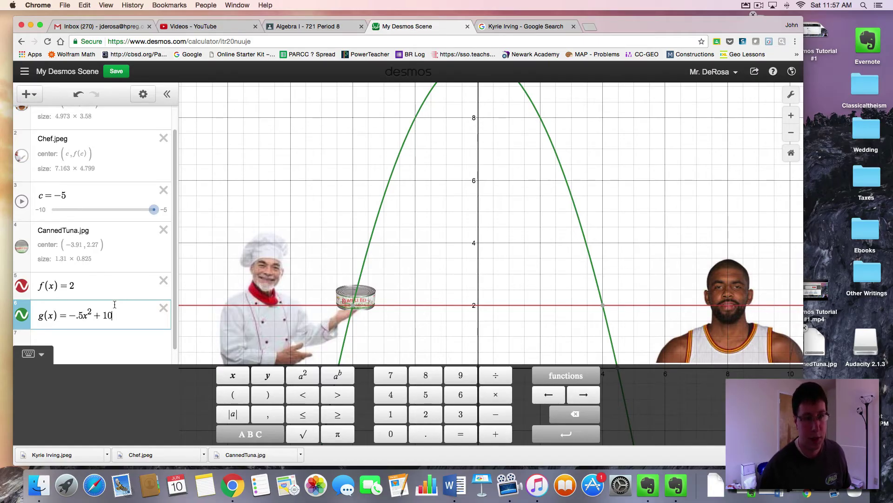
key("BackSpace")
key("BackSpace")
type("8")
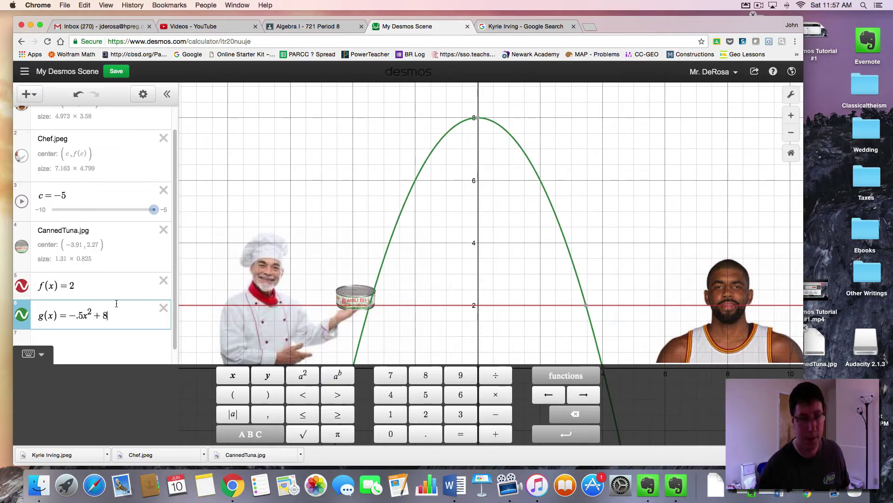
key("BackSpace")
type("4")
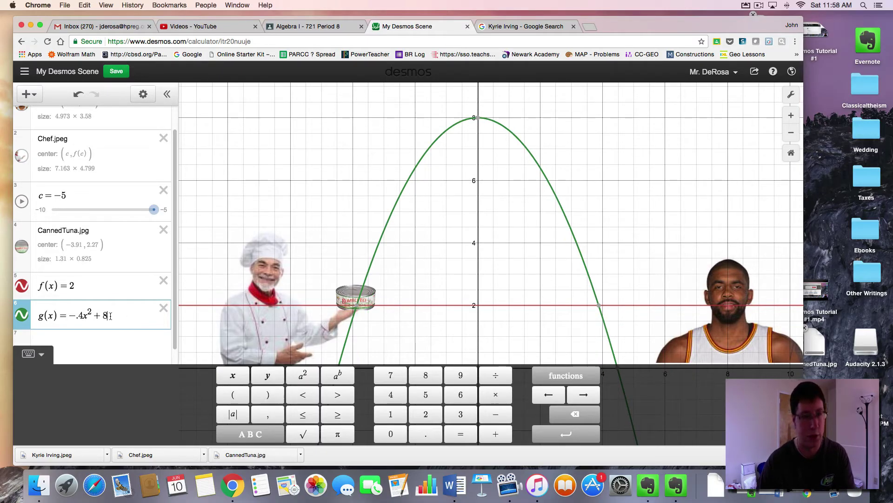
Step: Replace the tuna can's center x value -3.91 with a new slider d
left_click(75, 245)
left_click_drag(85, 244, 62, 244)
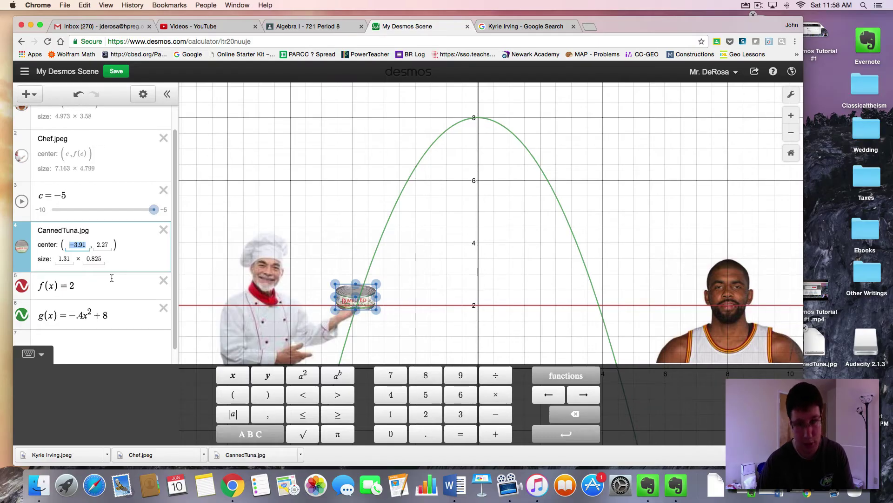
type("d")
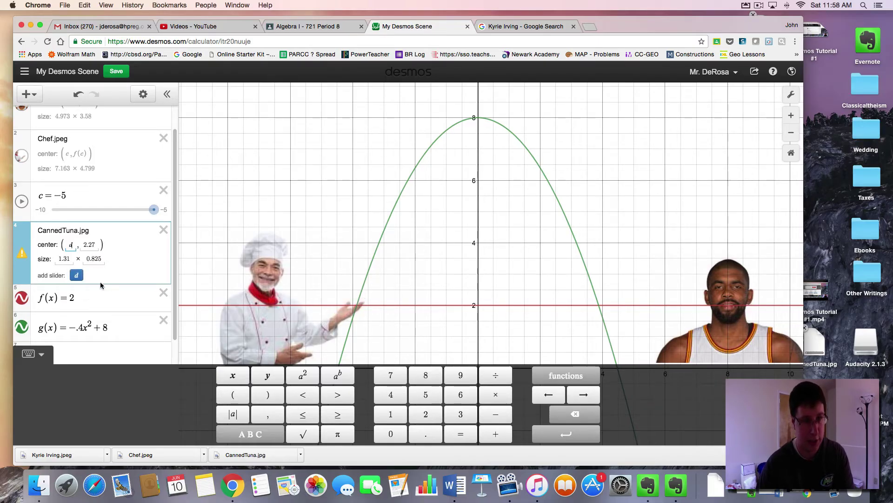
left_click(76, 275)
Step: Set the tuna's center y to g(d) and drag d to test the arc
double_click(84, 270)
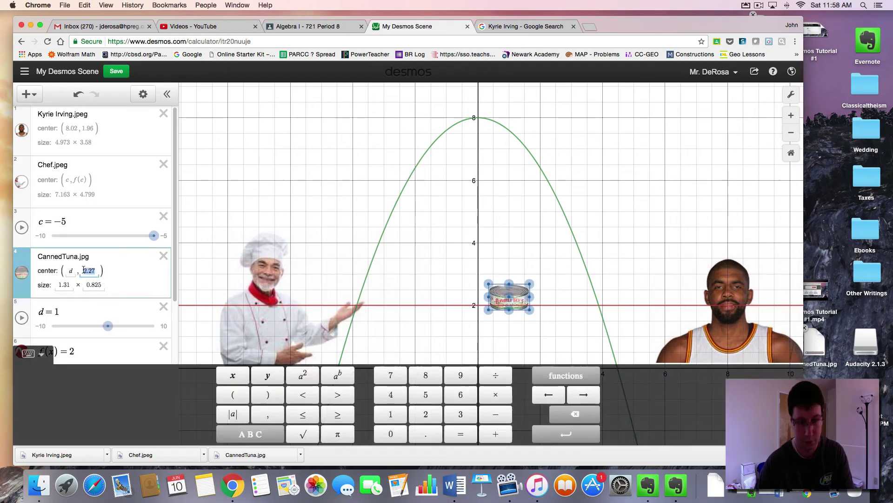
type("f(d)")
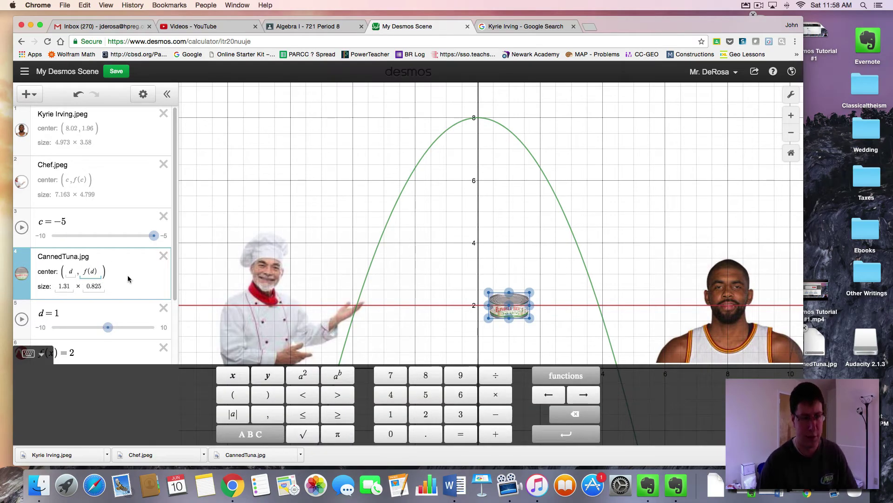
left_click(87, 271)
key("BackSpace")
type("g")
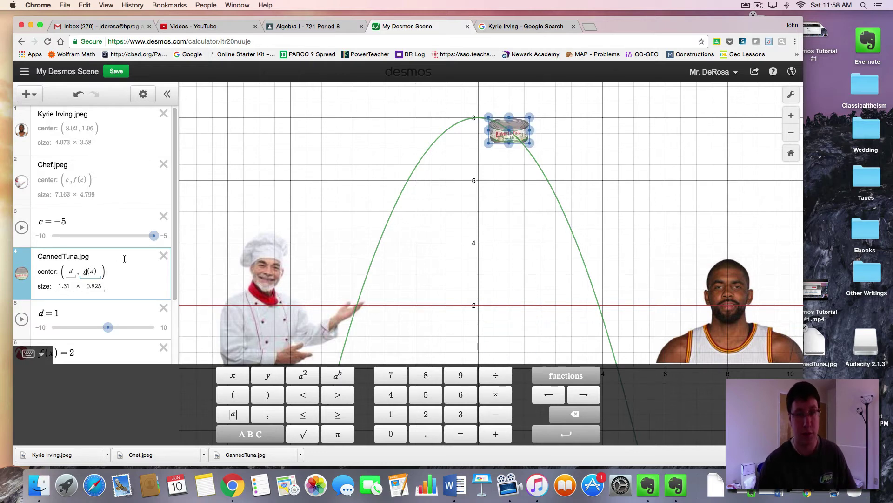
left_click(516, 184)
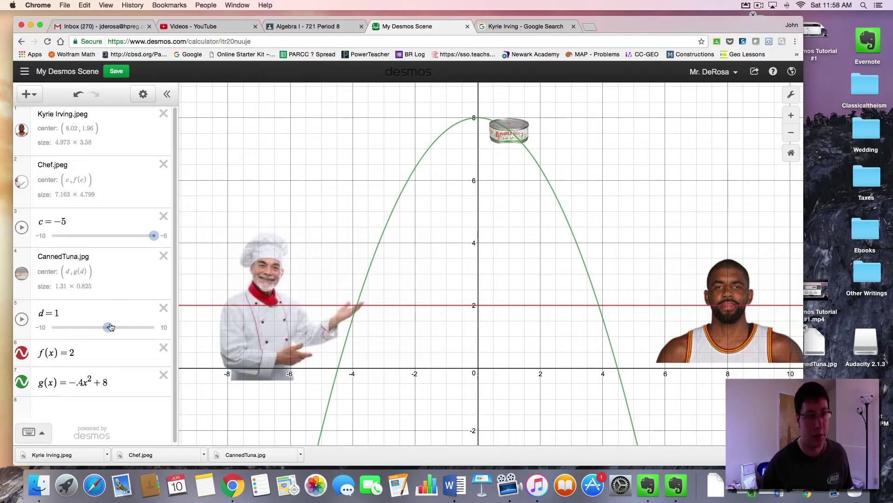
left_click_drag(111, 328, 85, 339)
Step: Limit slider d to the range -3.8 to 3.8
left_click(40, 328)
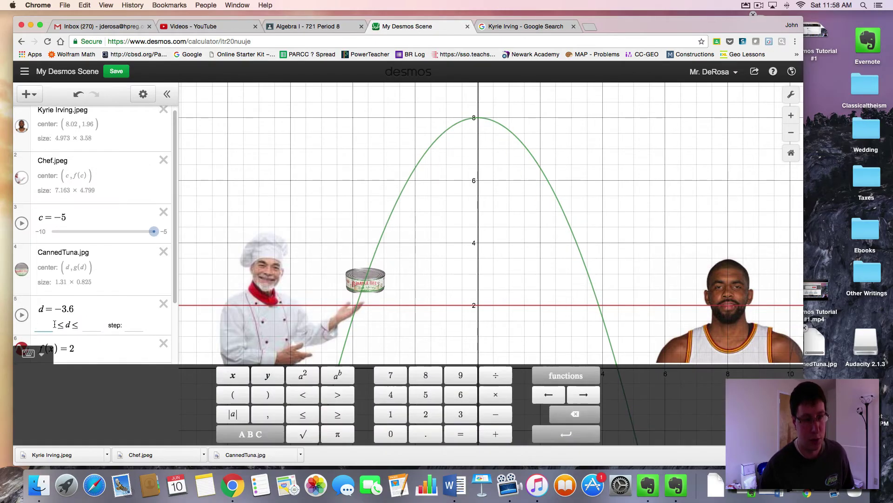
type("-3")
type(".8")
left_click(91, 324)
type("3.8")
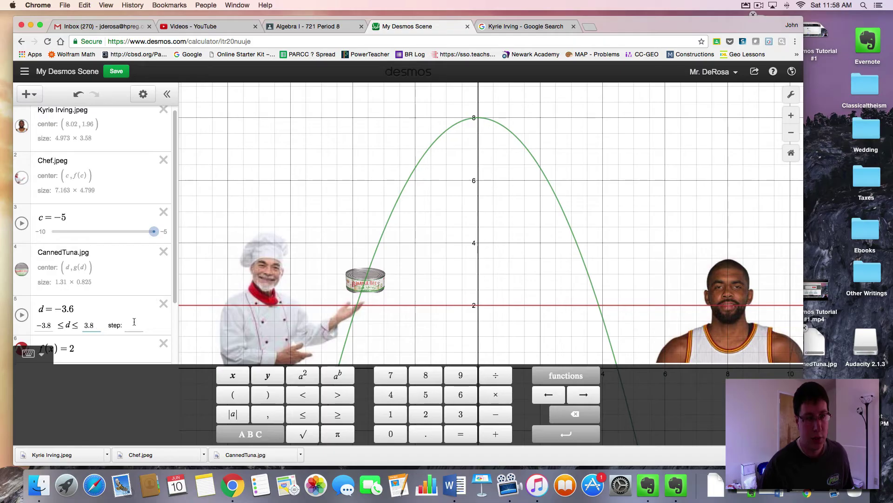
Step: Test d's animation, hide g(x), reset d to -3.8 and chef slider c to -10
left_click(21, 315)
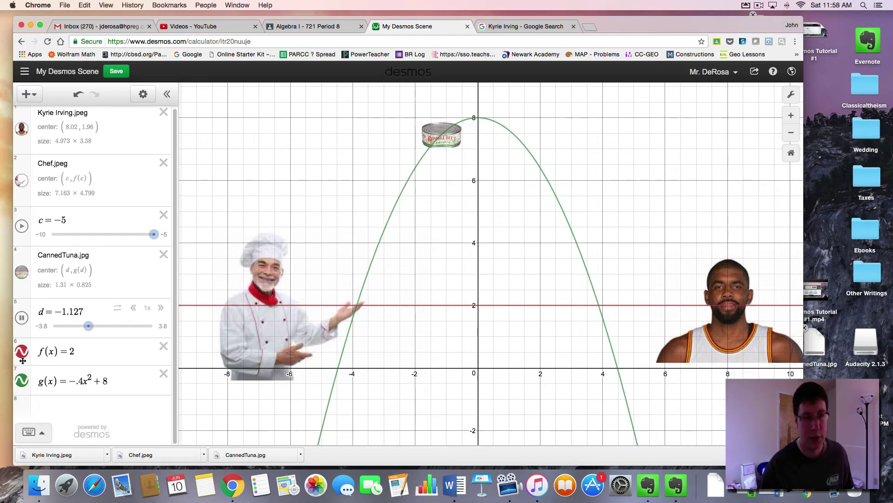
left_click(23, 381)
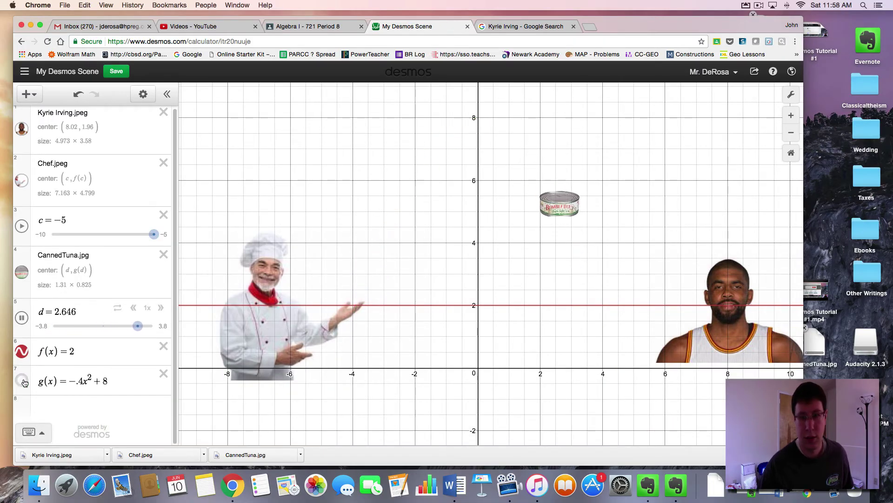
left_click(119, 310)
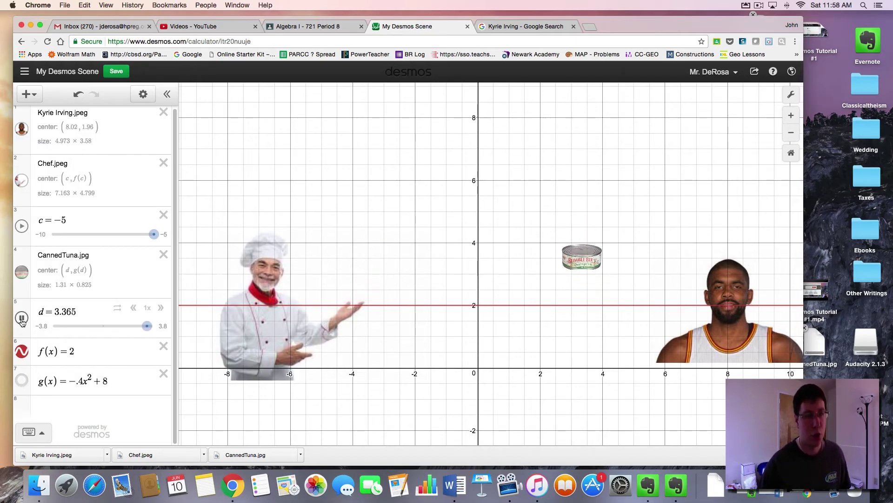
left_click(22, 318)
left_click(54, 325)
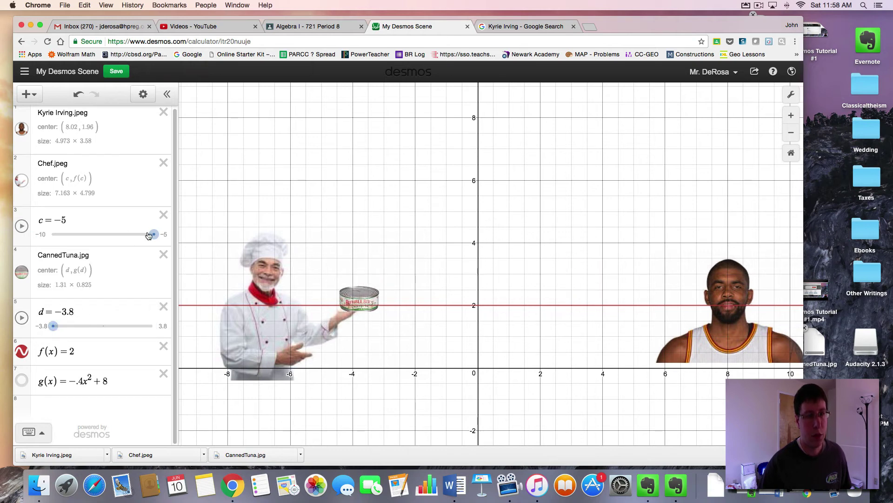
left_click_drag(148, 235, 44, 236)
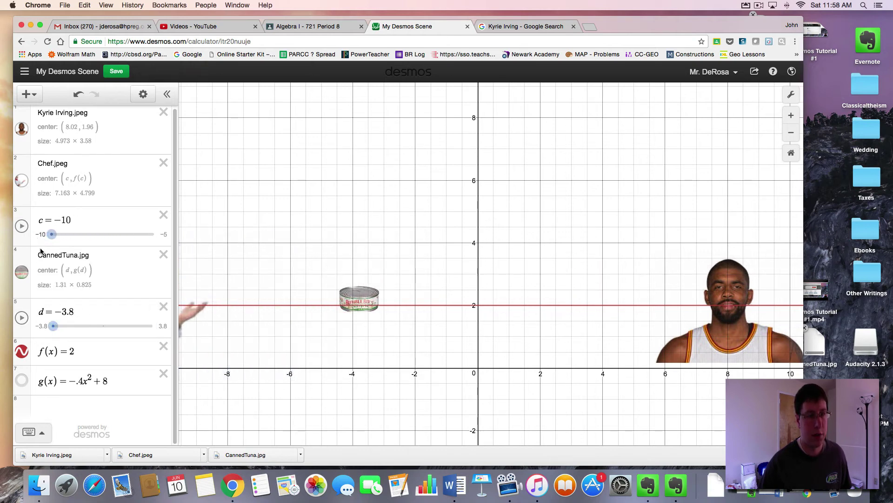
Step: Play the chef's slide-in and the tuna's arc, then shift the player picture slightly left
left_click(22, 226)
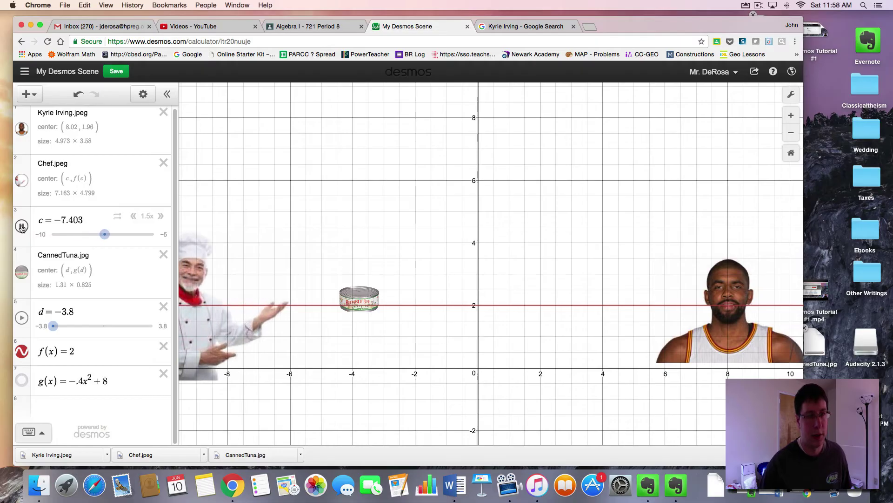
left_click(22, 226)
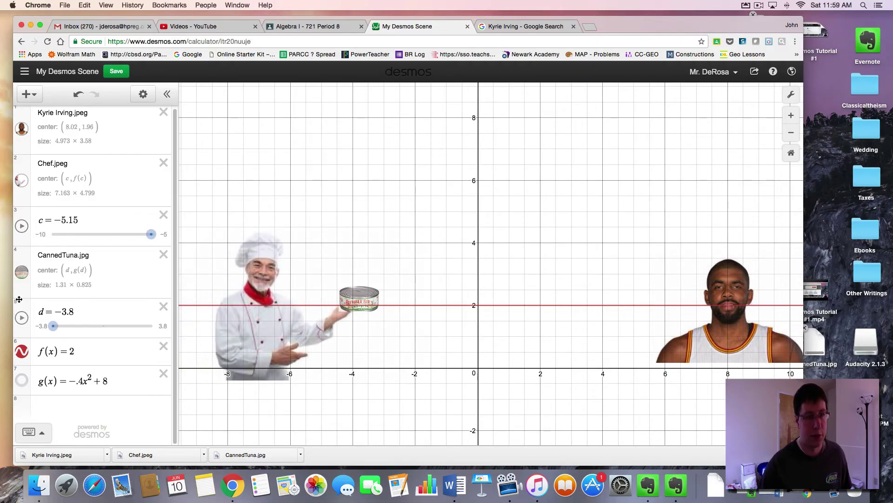
left_click(21, 318)
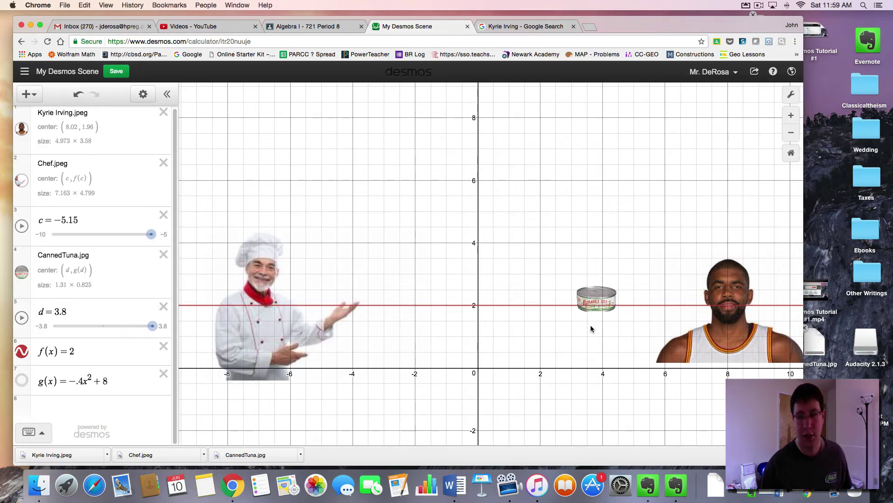
left_click(787, 345)
mouse_move(738, 315)
left_mouse_down()
mouse_move(712, 312)
mouse_move(722, 309)
left_mouse_up()
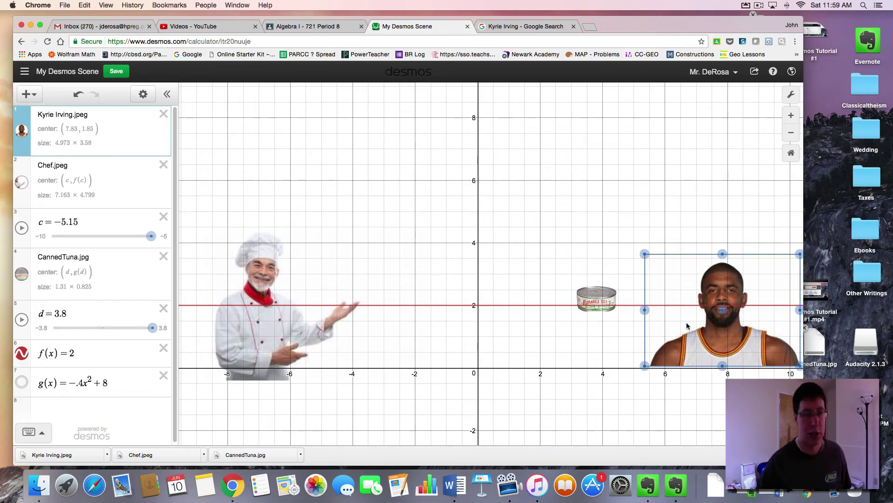
Step: Start a new h(x) = expression and raise the basketball player's picture slightly
left_click(46, 410)
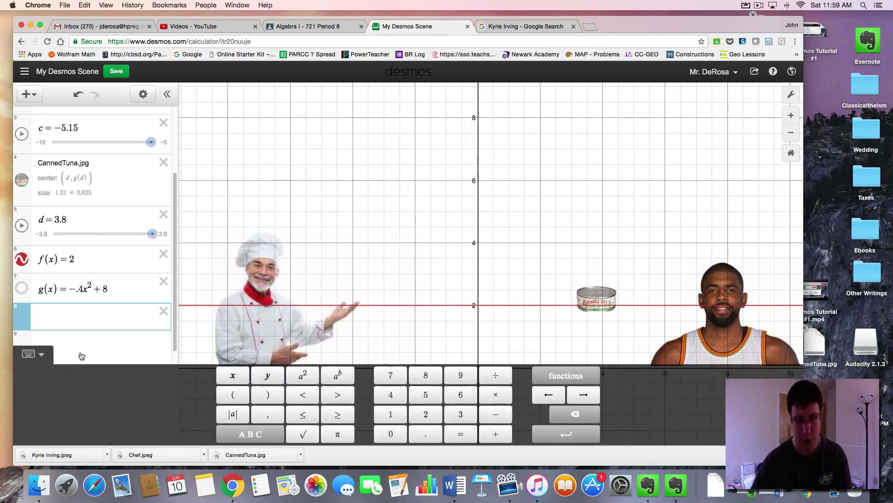
type("h(d")
key("BackSpace")
type("x) =")
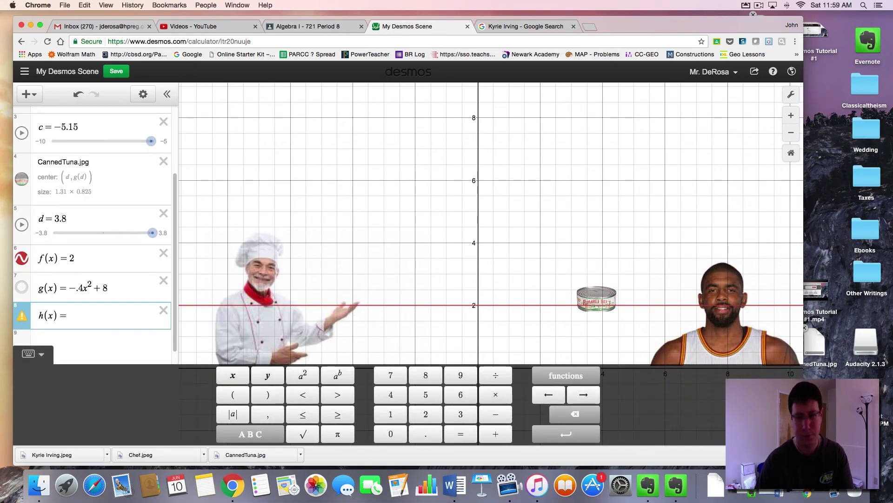
left_click(723, 326)
left_click_drag(724, 312, 717, 281)
Step: Complete the line as h(x) = -10x + 80
left_click(106, 402)
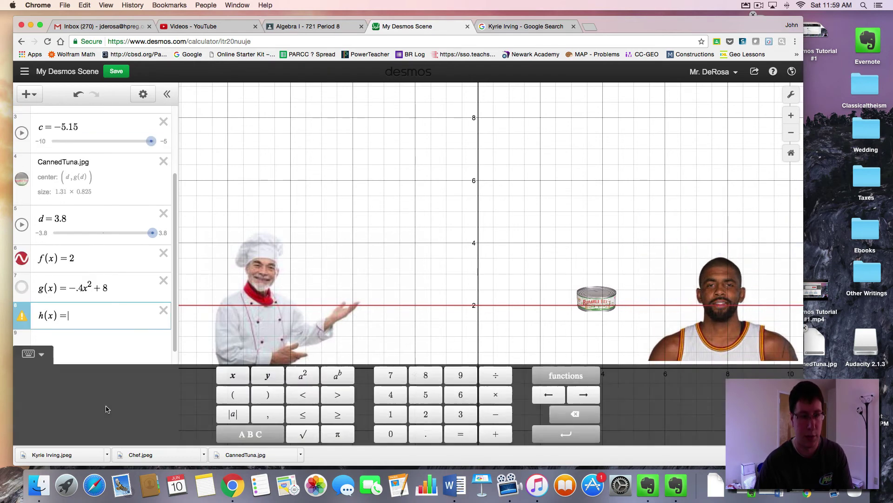
type("-")
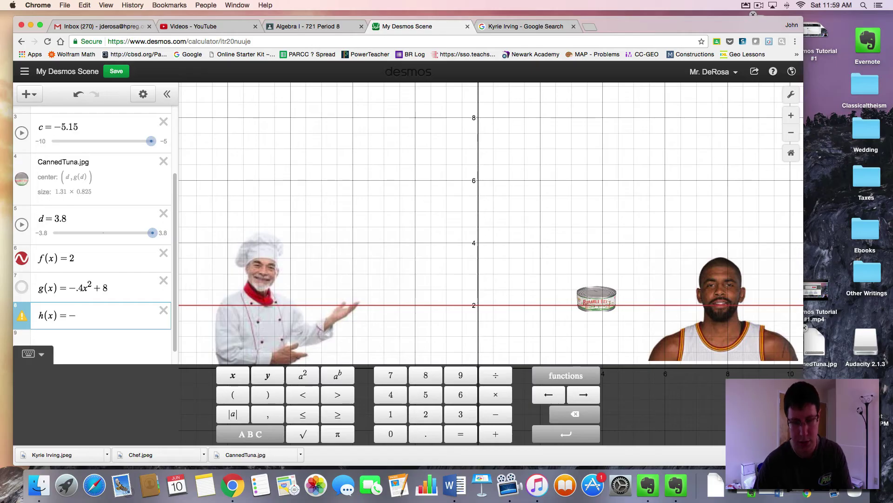
type("10x")
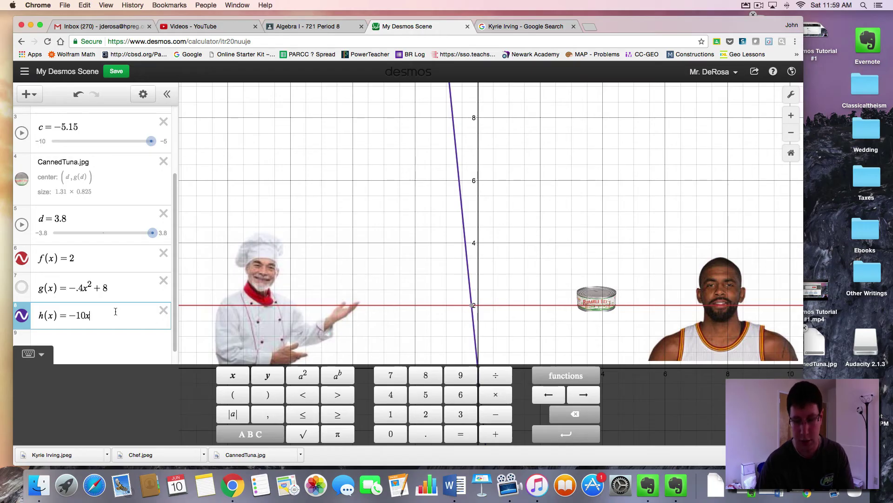
type("=10")
key("BackSpace")
key("BackSpace")
key("BackSpace")
type("+100")
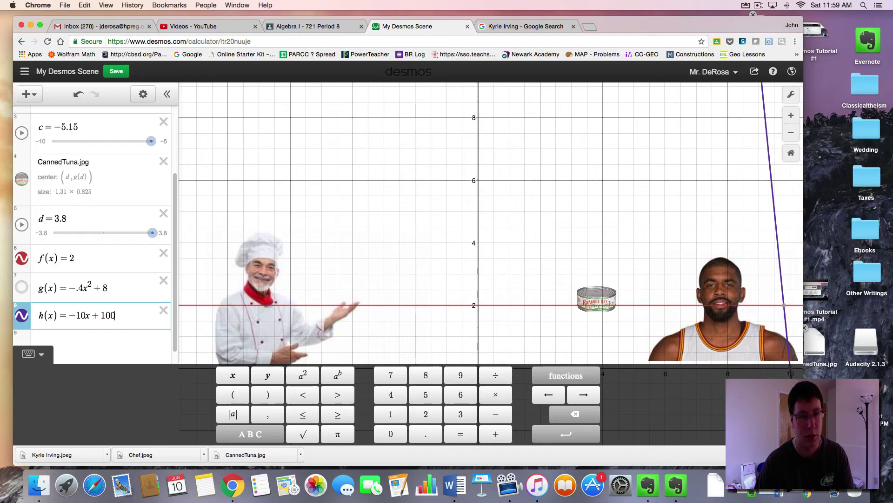
key("BackSpace")
key("BackSpace")
key("BackSpace")
type("80")
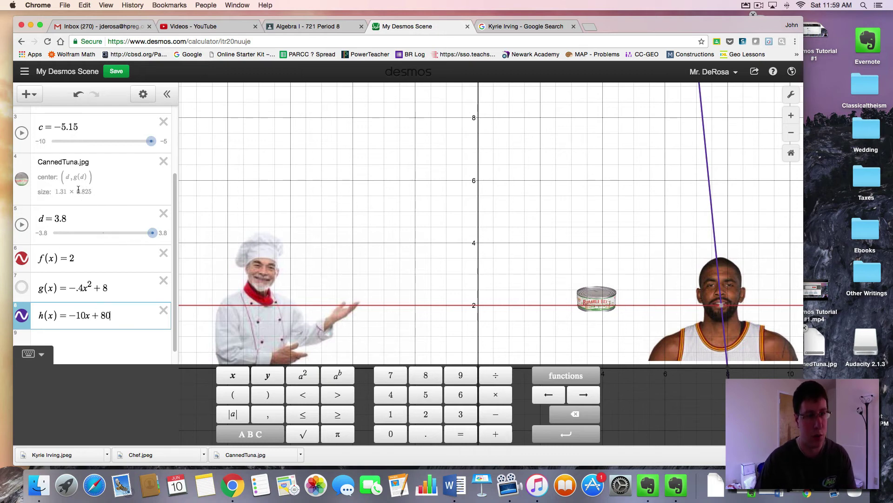
Step: Set the player image's horizontal center to a, creating slider a
scroll(82, 242, "up", 3)
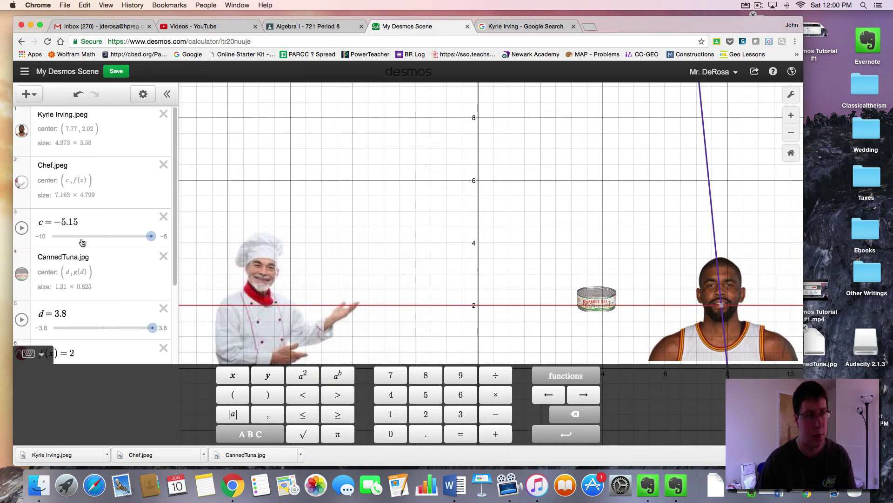
double_click(75, 129)
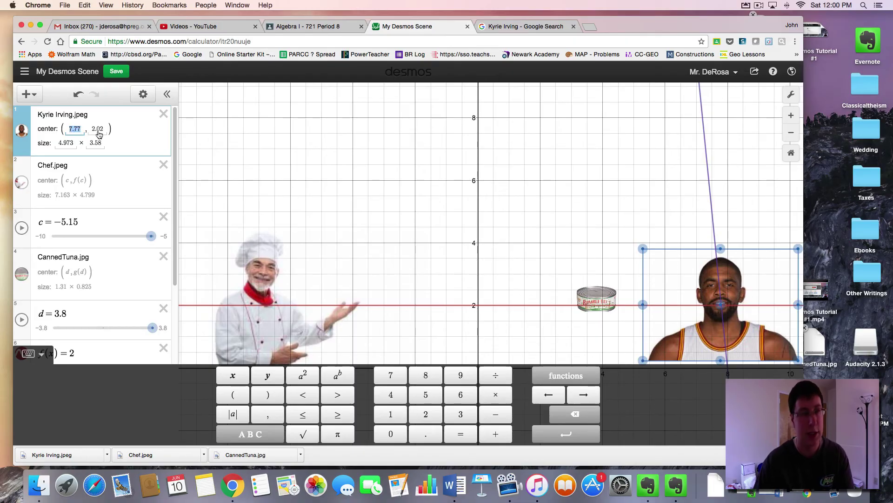
type("d")
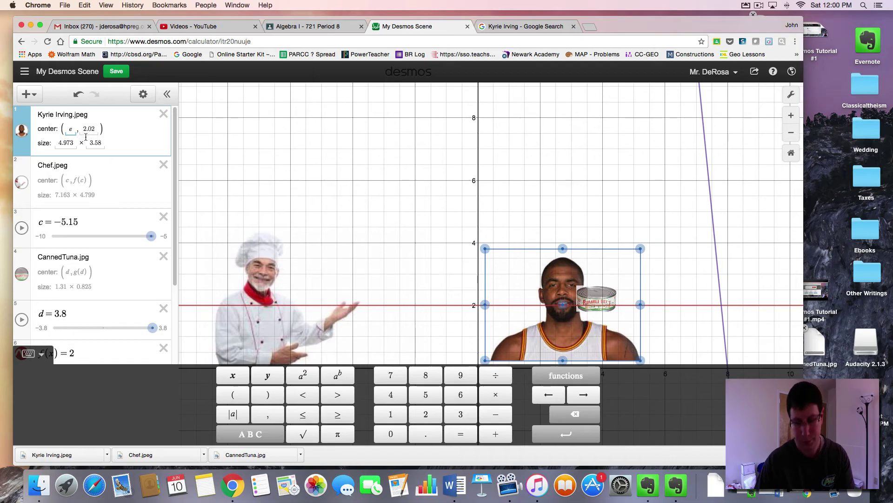
key("BackSpace")
type("f")
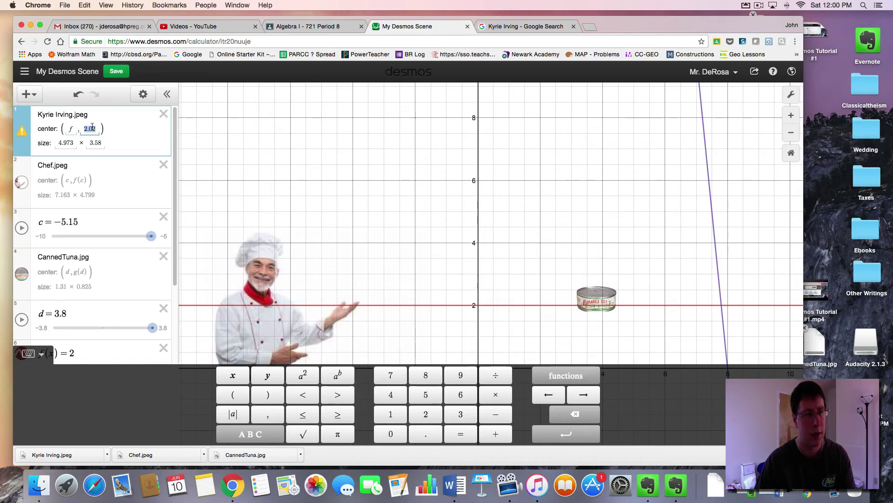
left_click(71, 128)
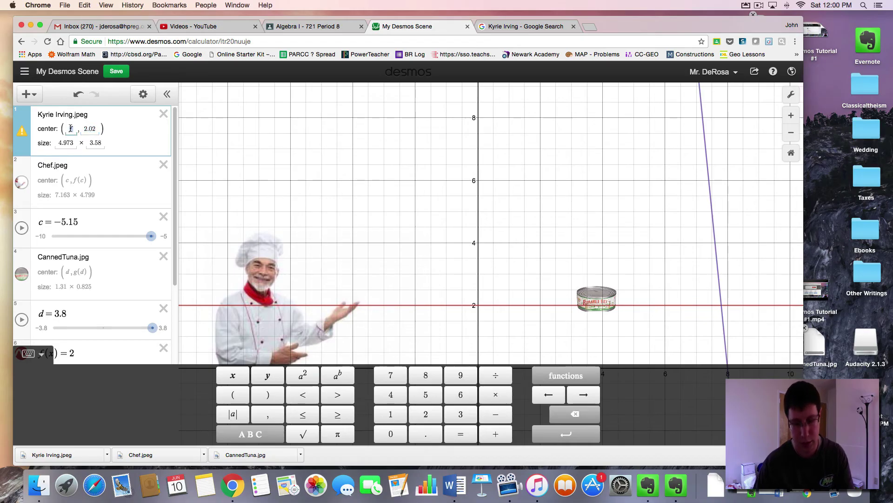
type("a")
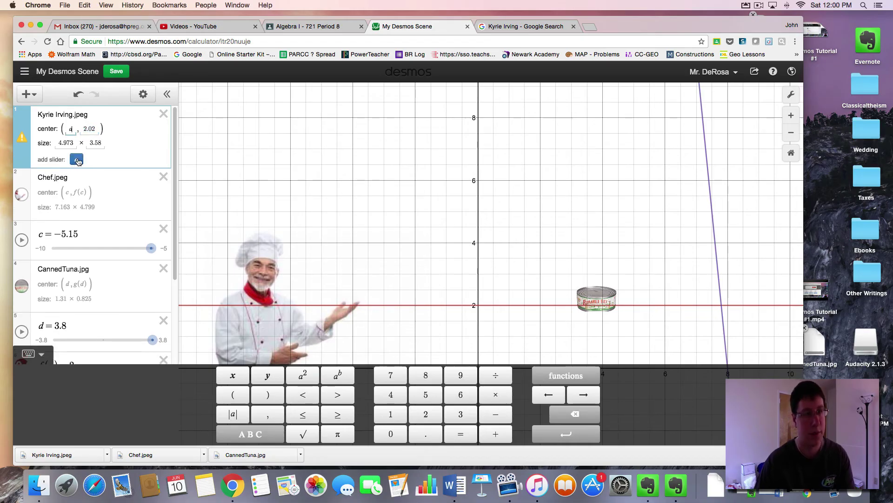
left_click(77, 159)
Step: Set the player image's vertical center to h(a)
double_click(89, 129)
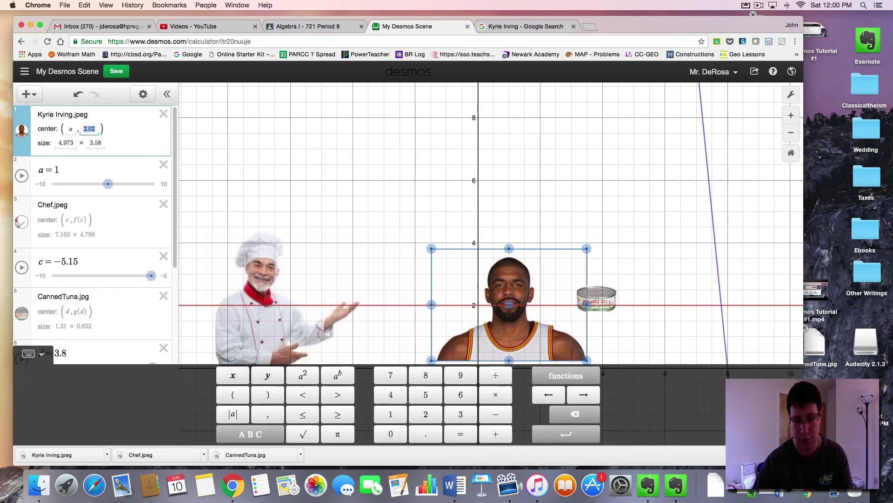
type("f(a)")
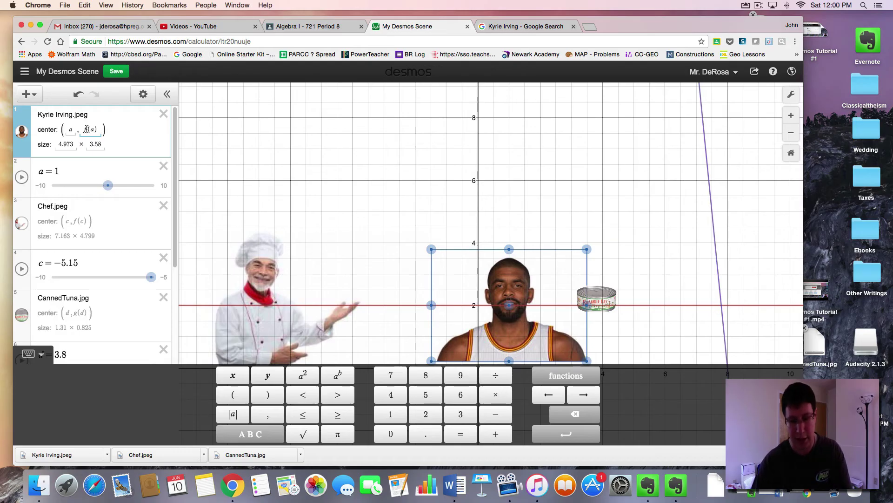
left_click(87, 129)
key("BackSpace")
type("h")
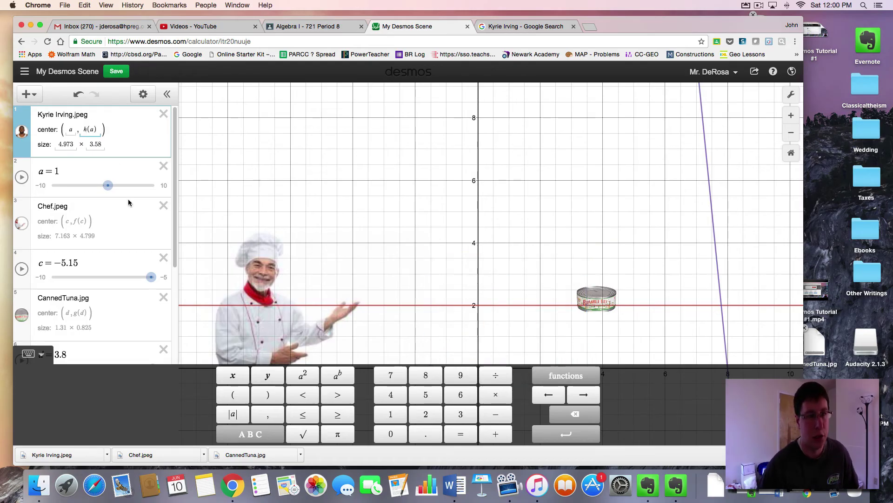
scroll(122, 204, "down", 5)
scroll(99, 157, "up", 5)
Step: Try values of a, then set slider a's bounds to 7.5 through 7.8
scroll(100, 198, "down", 5)
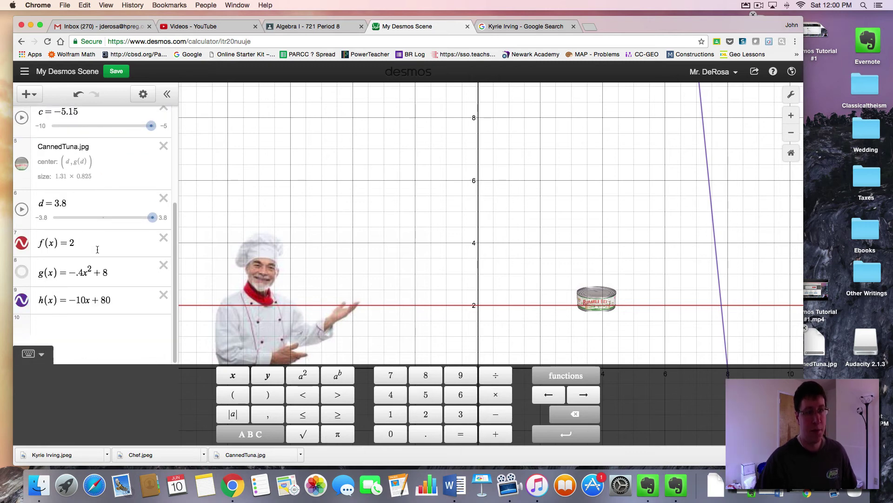
scroll(120, 230, "up", 5)
left_click_drag(108, 186, 138, 189)
left_click(43, 189)
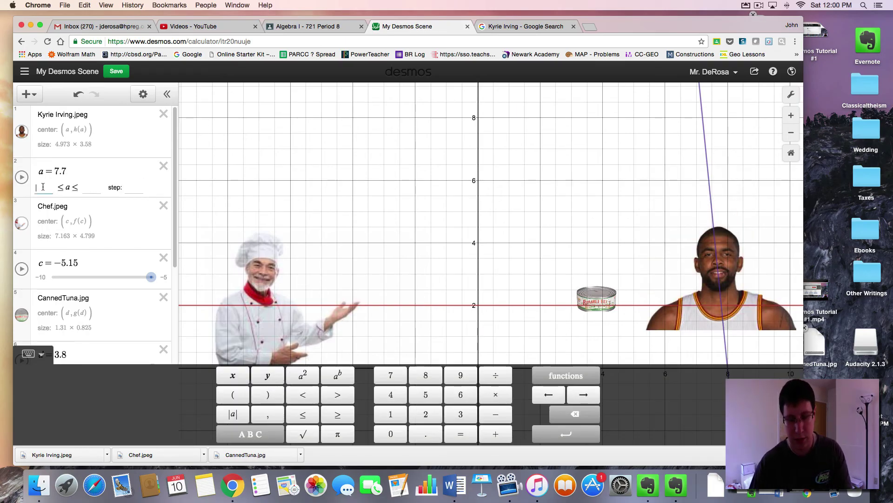
type("7.5")
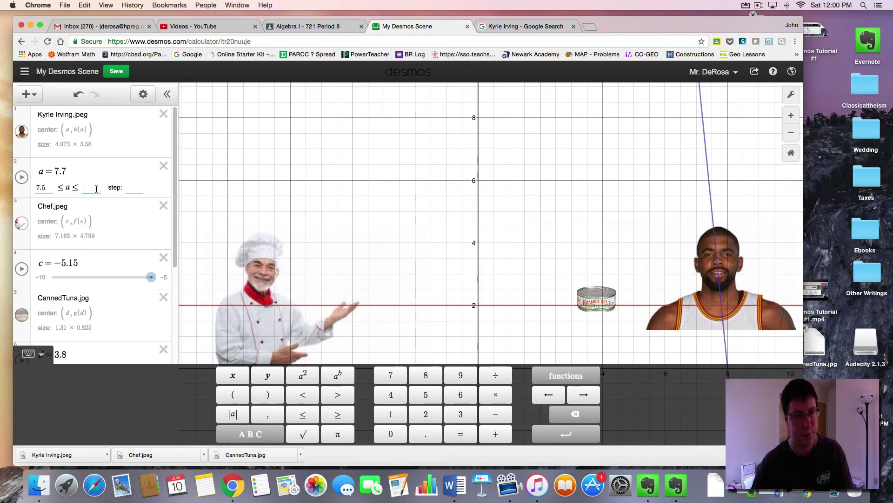
left_click(96, 189)
type("7.8")
left_click(363, 211)
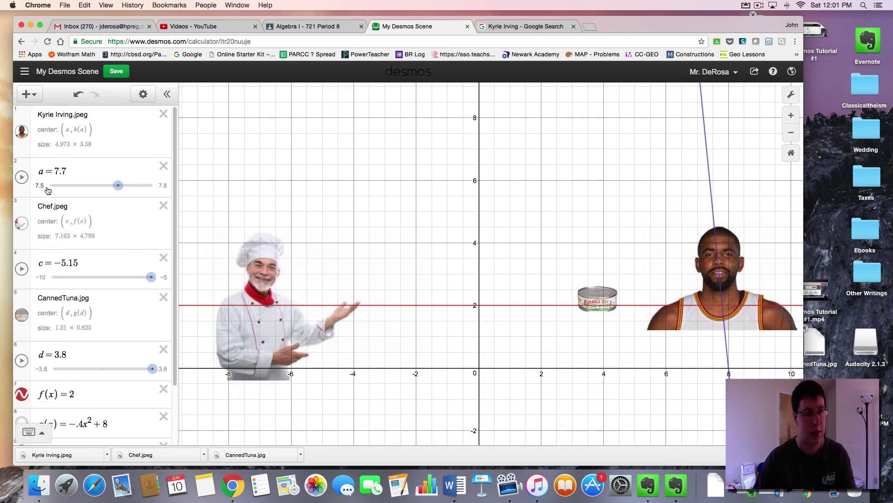
Step: Play slider a at faster speed to test the bounce, then pause it
left_click(22, 176)
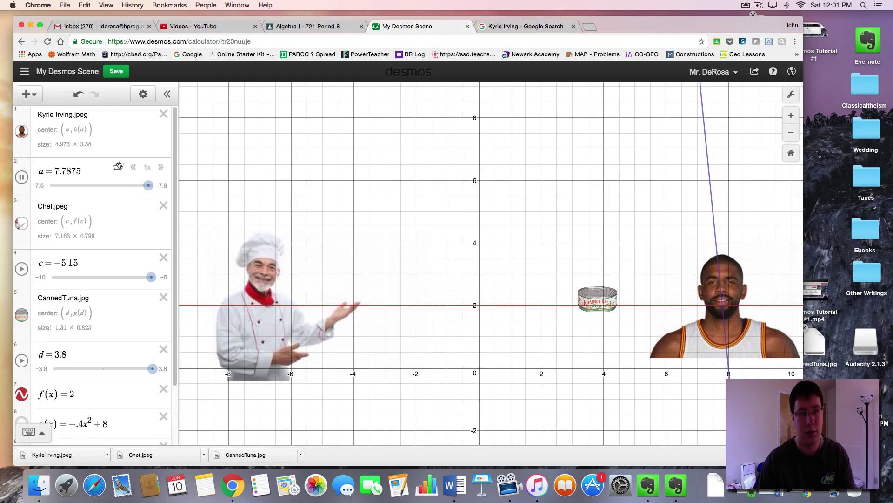
left_click(160, 168)
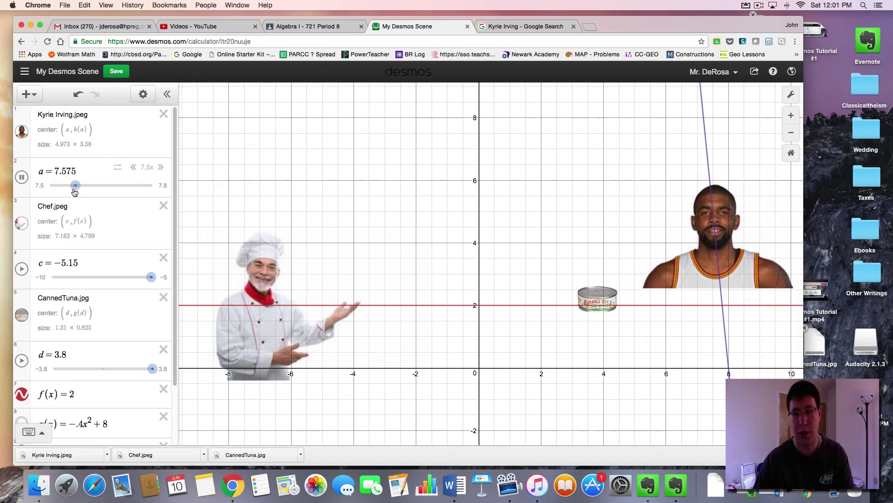
left_click(22, 178)
Step: Hide the f(x) = 2 and h(x) lines and reset sliders c, d and a to their starting values
left_click_drag(85, 188, 46, 187)
left_click(21, 394)
scroll(24, 388, "down", 3)
left_click(21, 381)
scroll(25, 387, "up", 2)
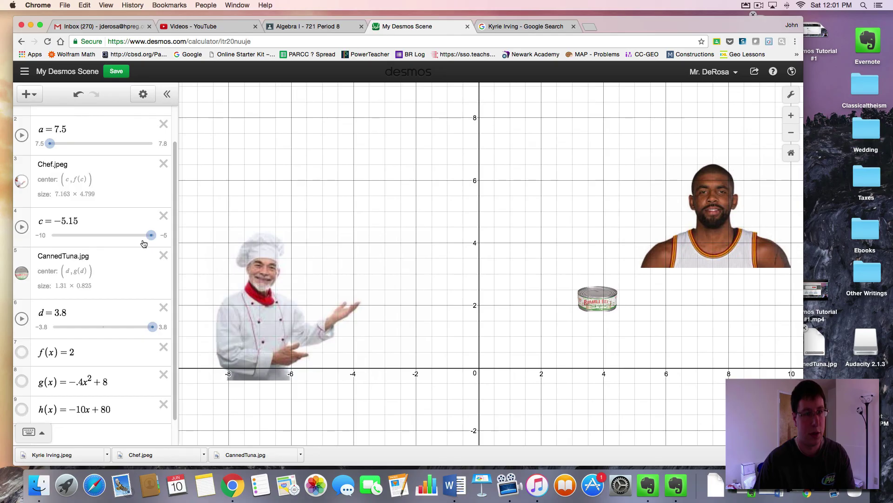
left_click_drag(151, 235, 52, 235)
left_click_drag(152, 326, 45, 324)
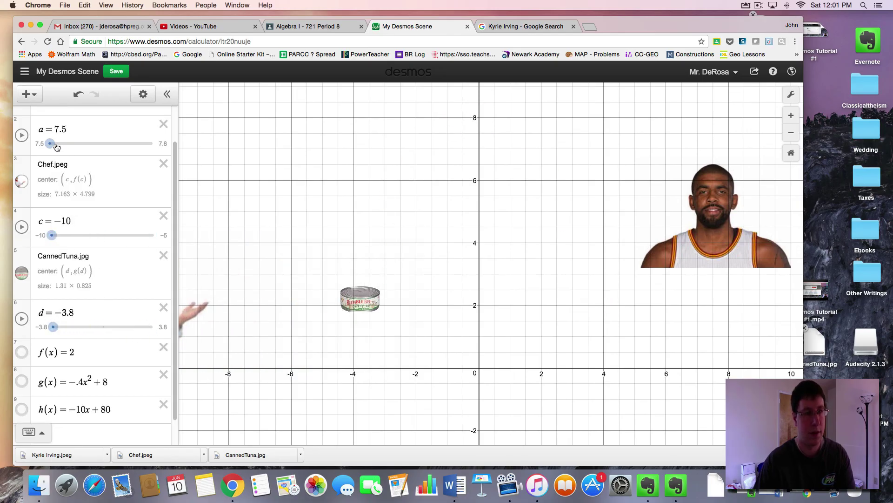
left_click_drag(51, 144, 152, 143)
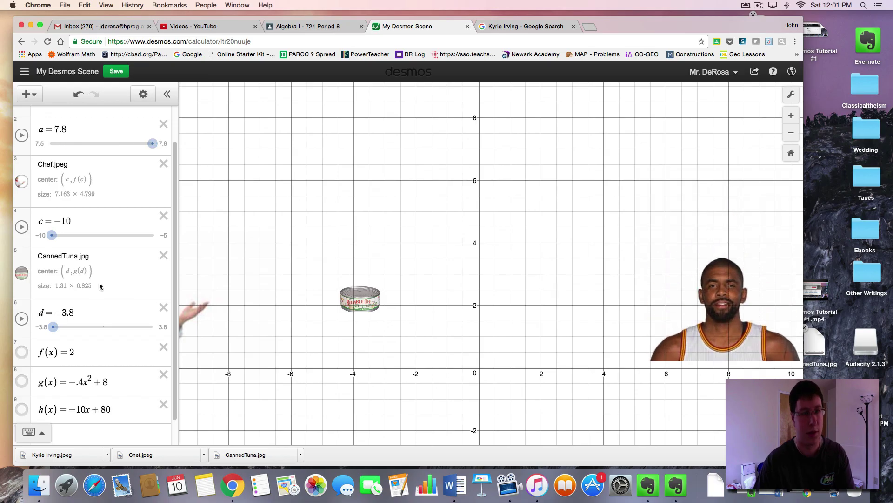
Step: Play the chef's slide-in and the tuna can's arc along the parabola
left_click(22, 227)
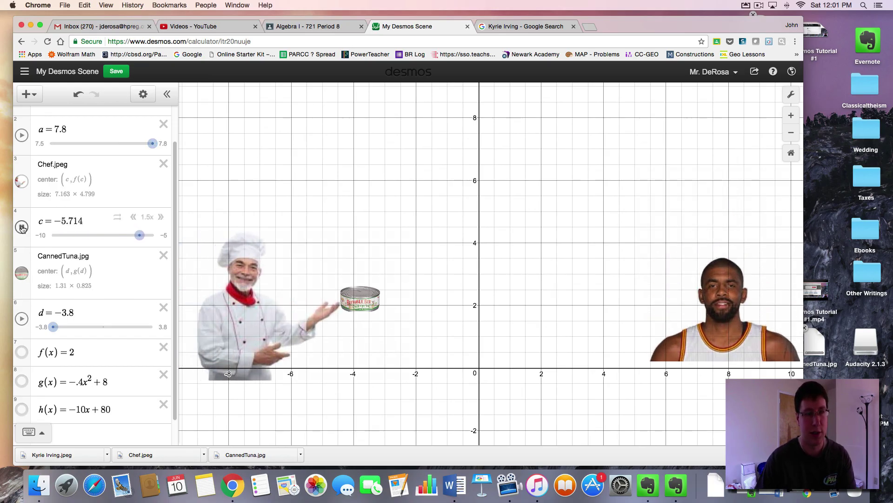
left_click(23, 228)
left_click(22, 318)
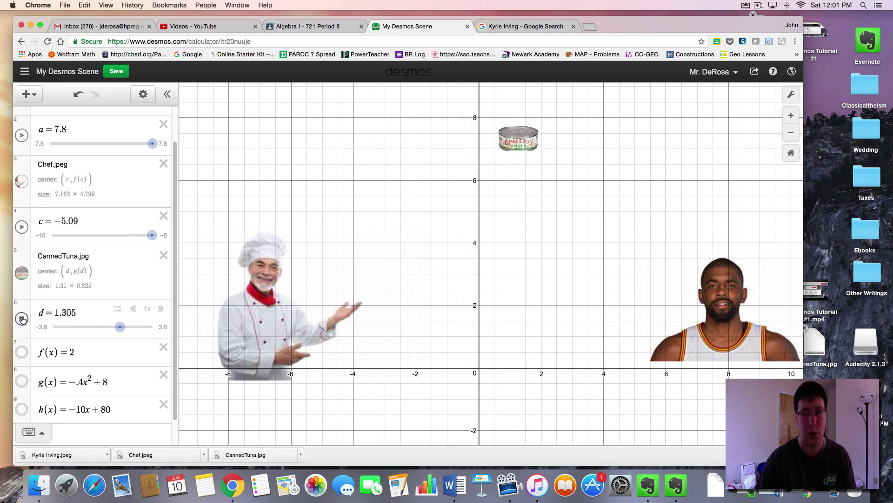
left_click(21, 319)
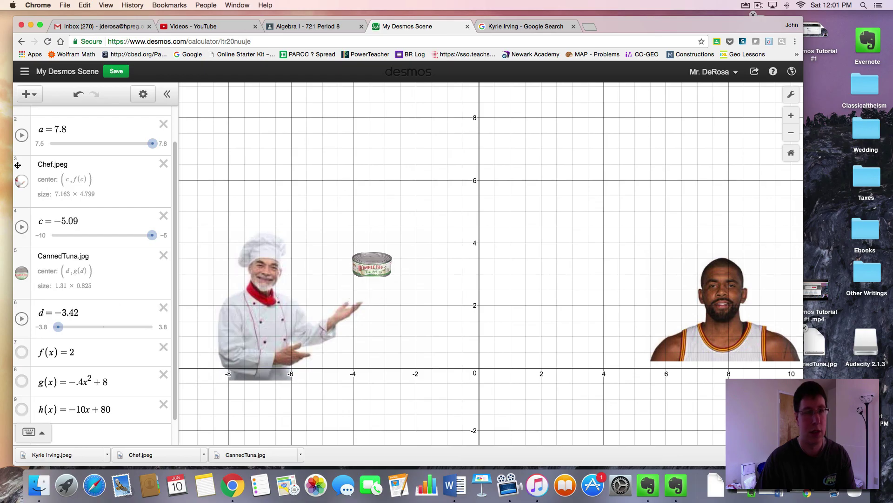
Step: Play the player's bounce with the tuna arc, ending with d at 3.8
left_click(22, 135)
left_click(21, 318)
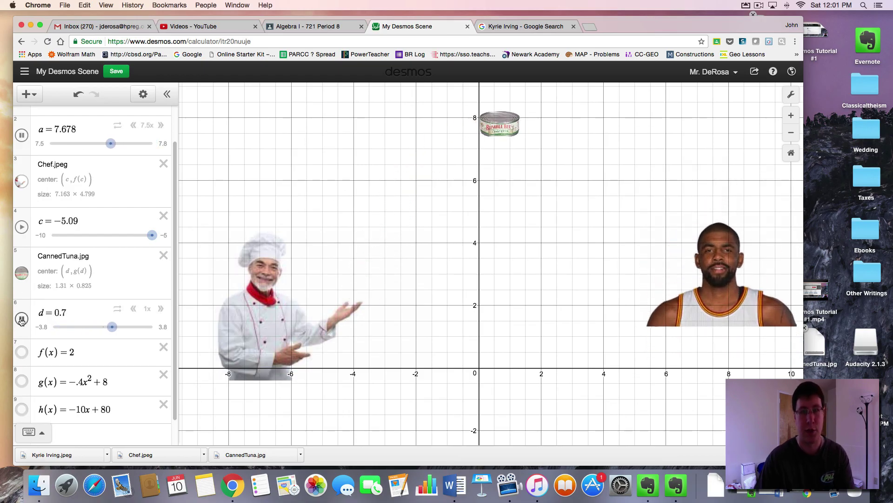
left_click(21, 318)
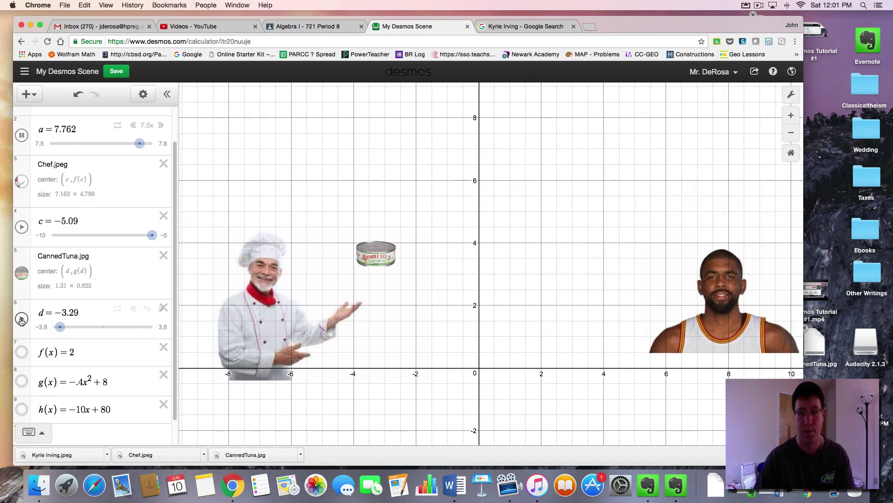
left_click_drag(60, 326, 153, 327)
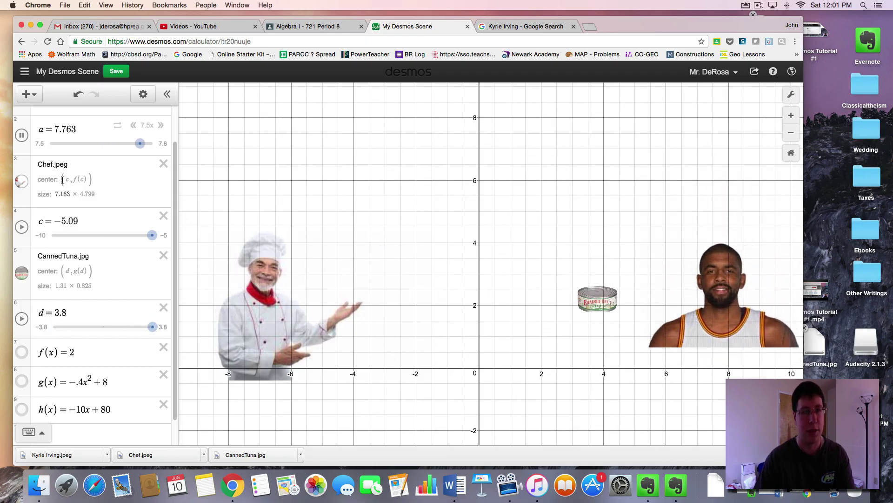
left_click(22, 135)
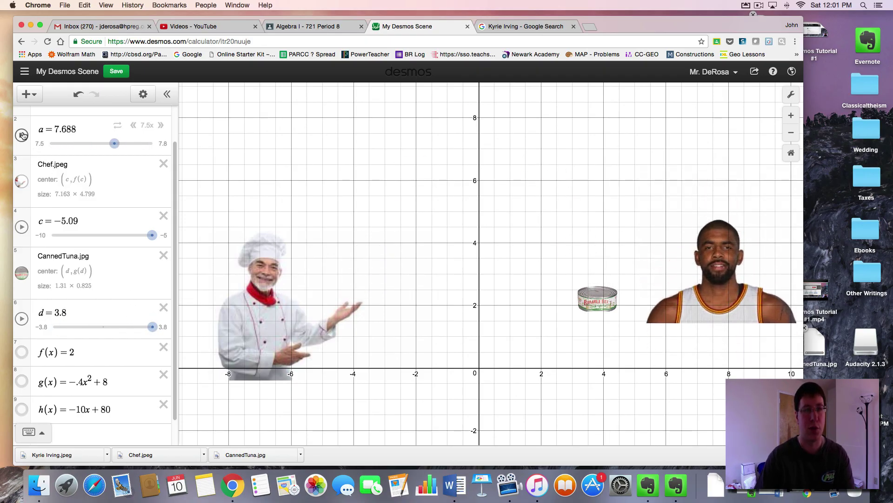
left_click(22, 135)
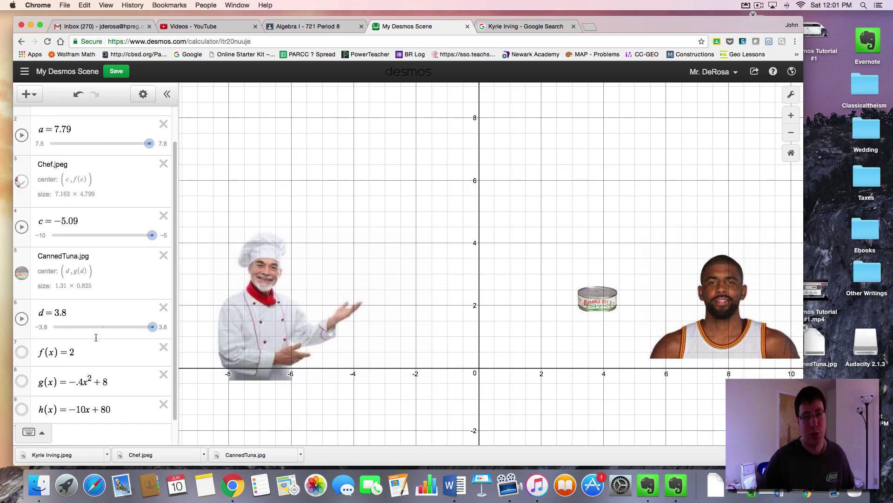
scroll(95, 337, "down", 1)
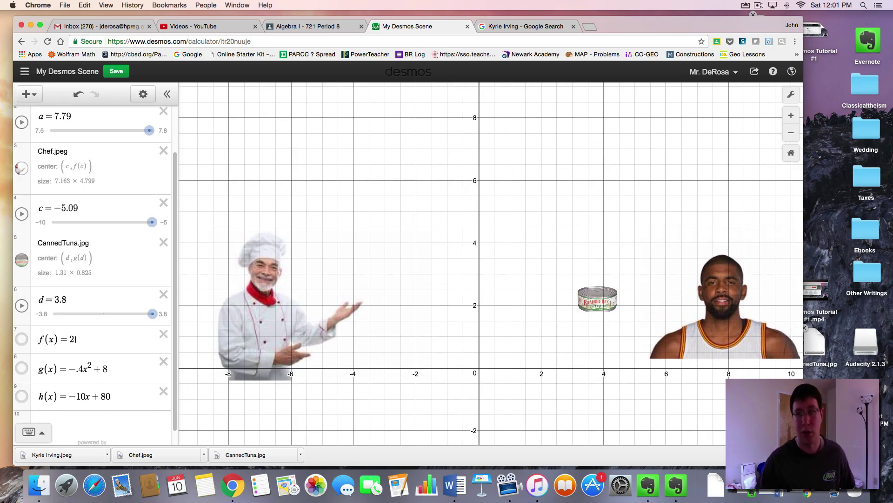